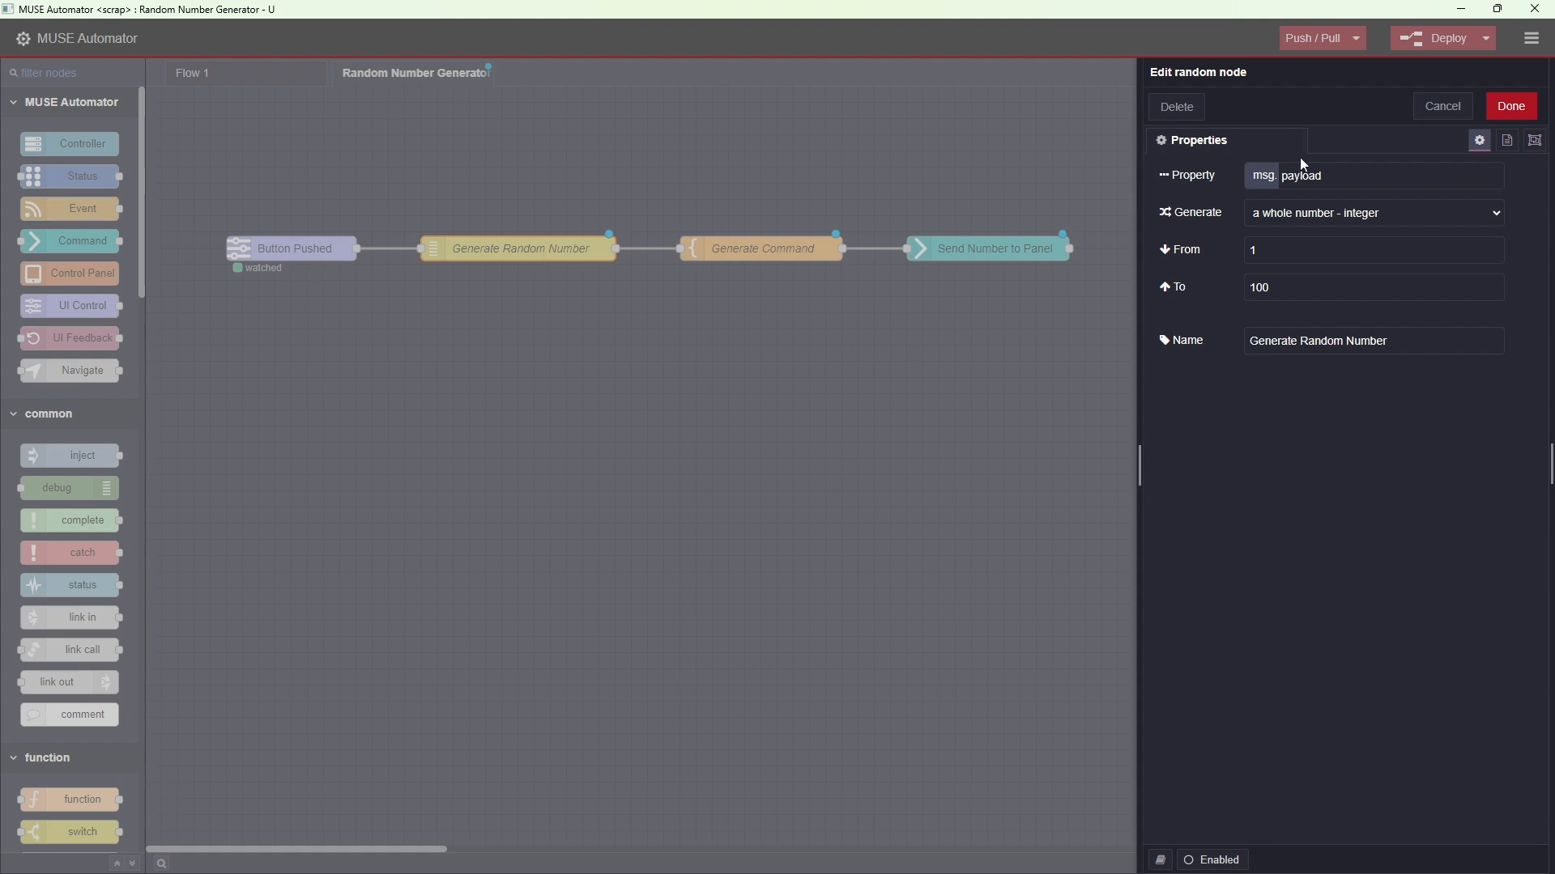
Review the settings of the Generate Random Number, Generate Command and Send Number to Panel nodes, closing each editor
left_click(1511, 108)
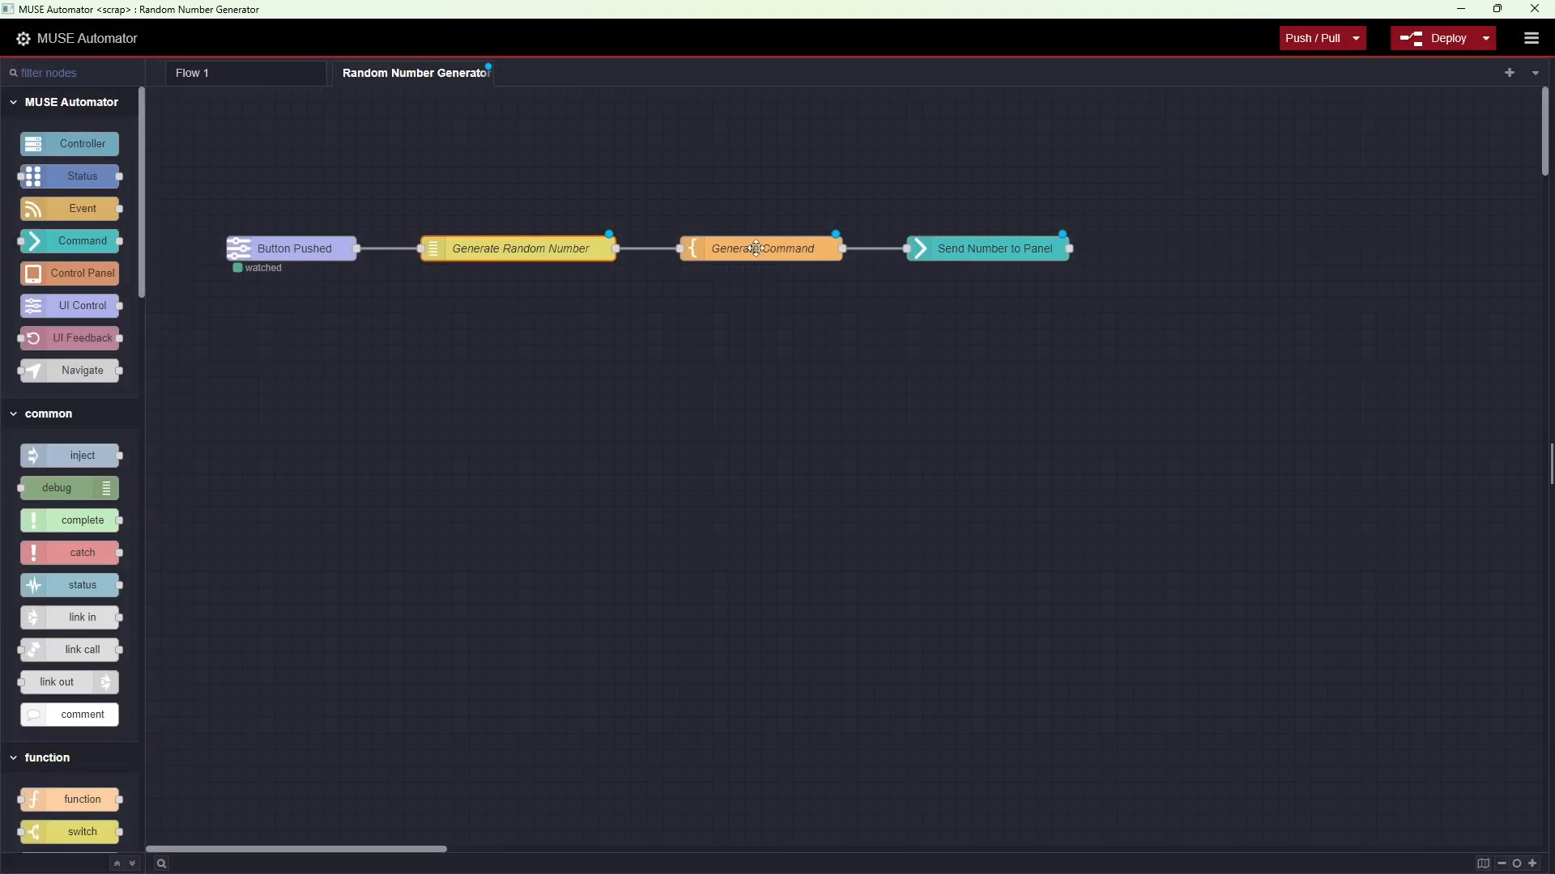
double_click(756, 248)
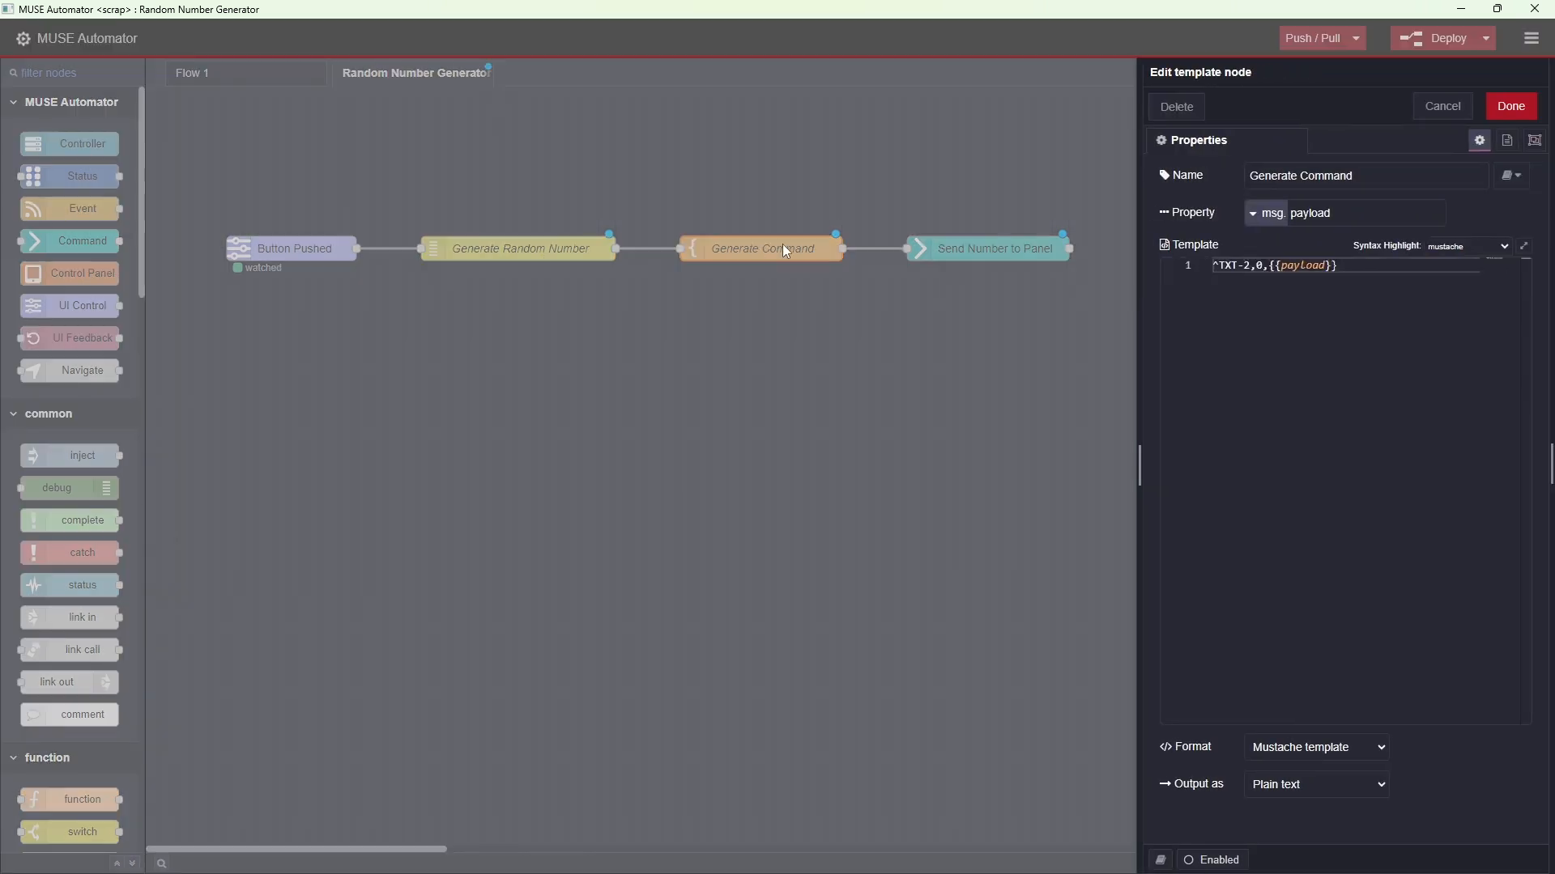
left_click(1509, 112)
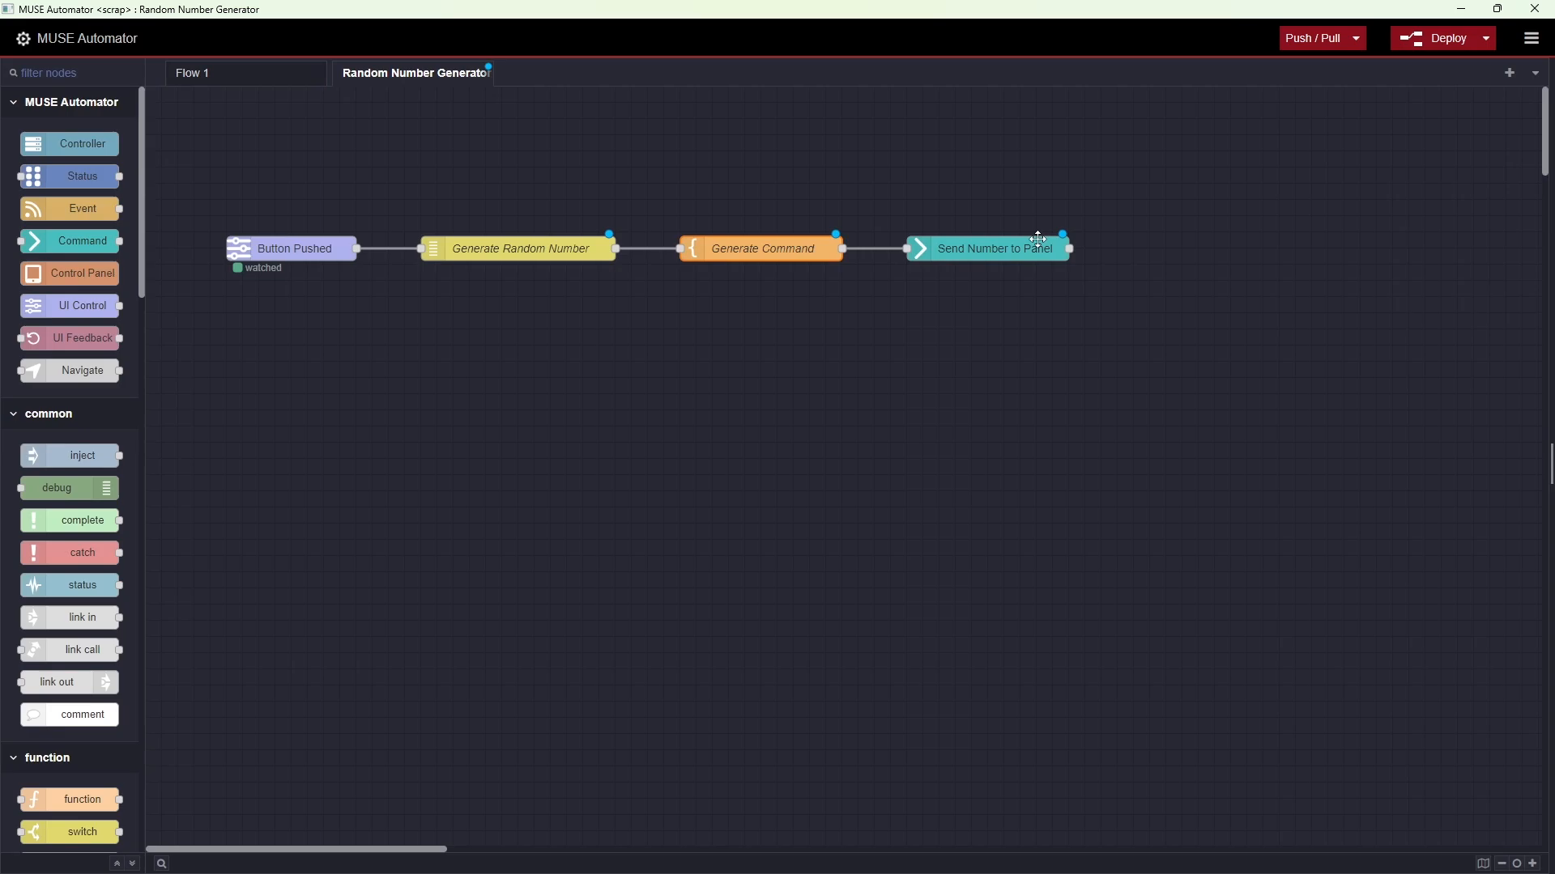
left_click(990, 251)
double_click(990, 250)
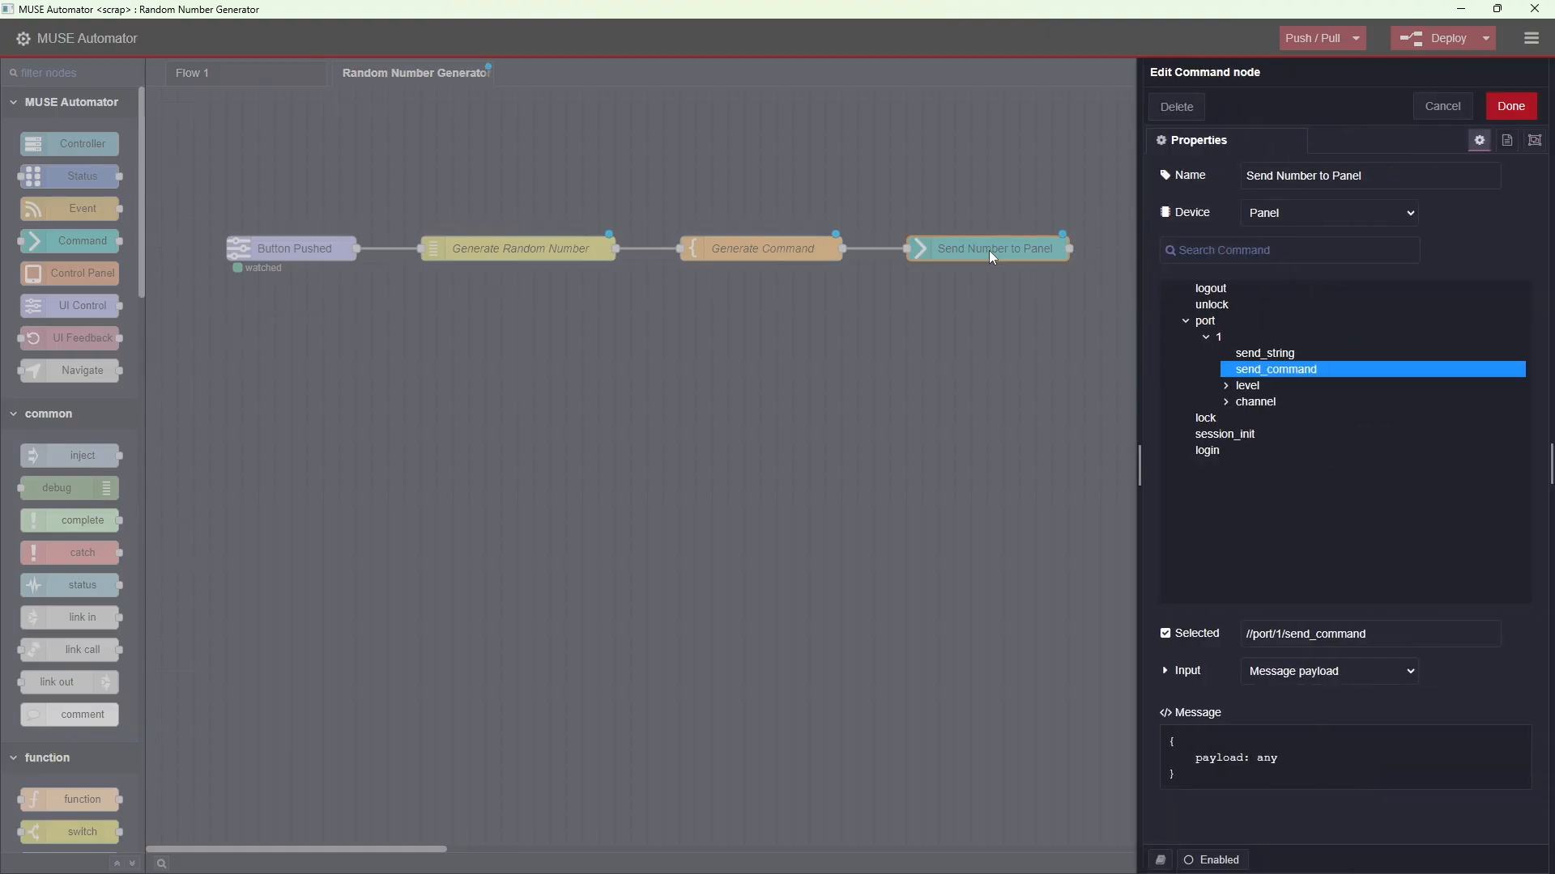
left_click(1505, 106)
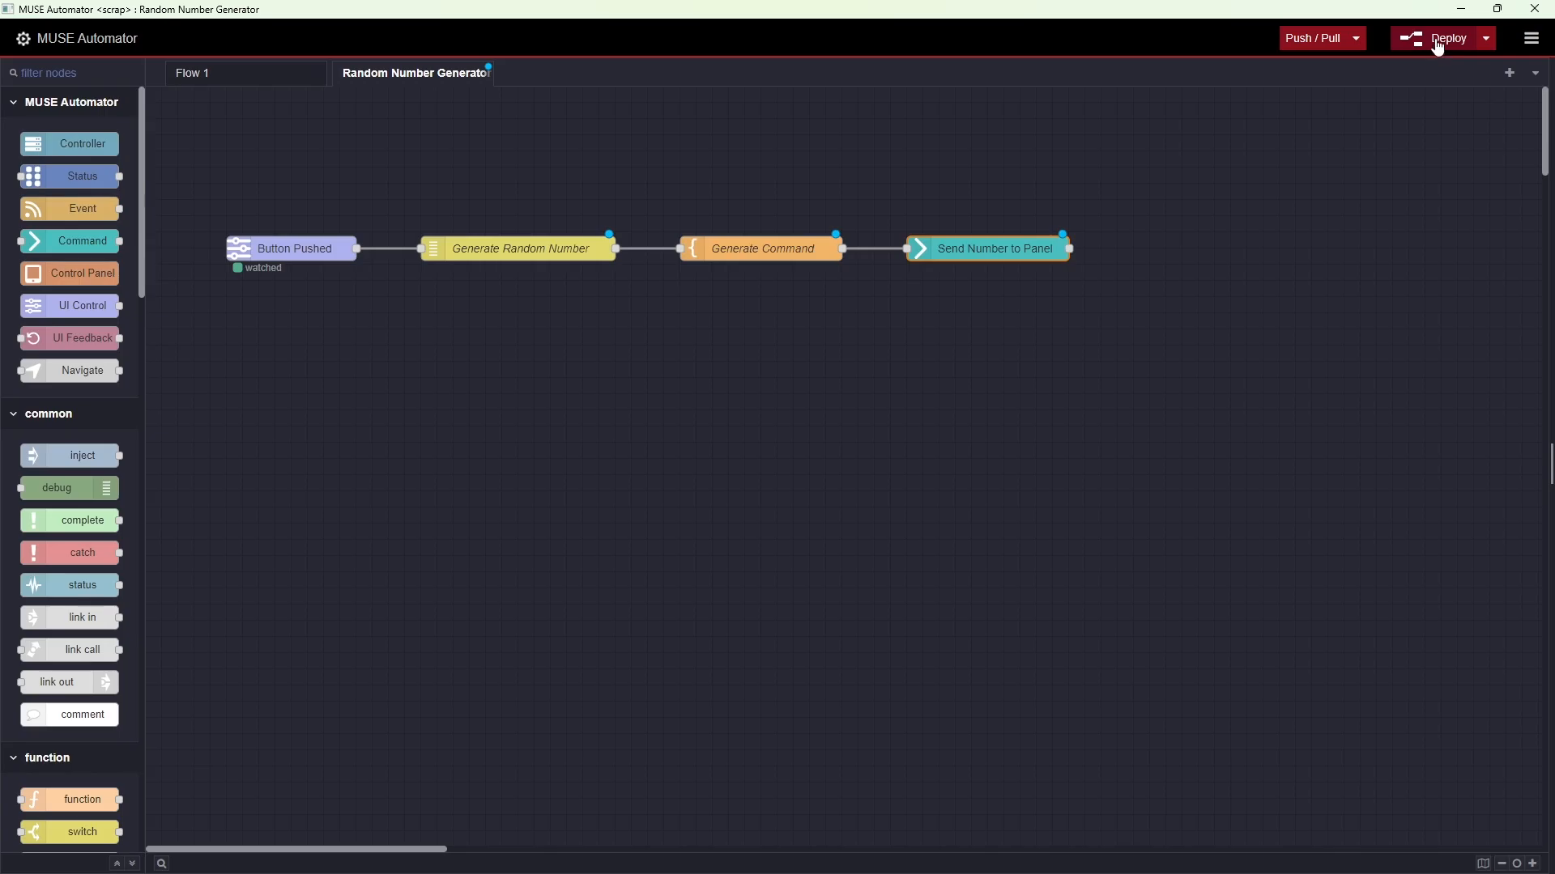
Deploy the flow and test the upper button on the AMX panel in RealVNC Viewer, minimizing the viewer when finished
left_click(1438, 42)
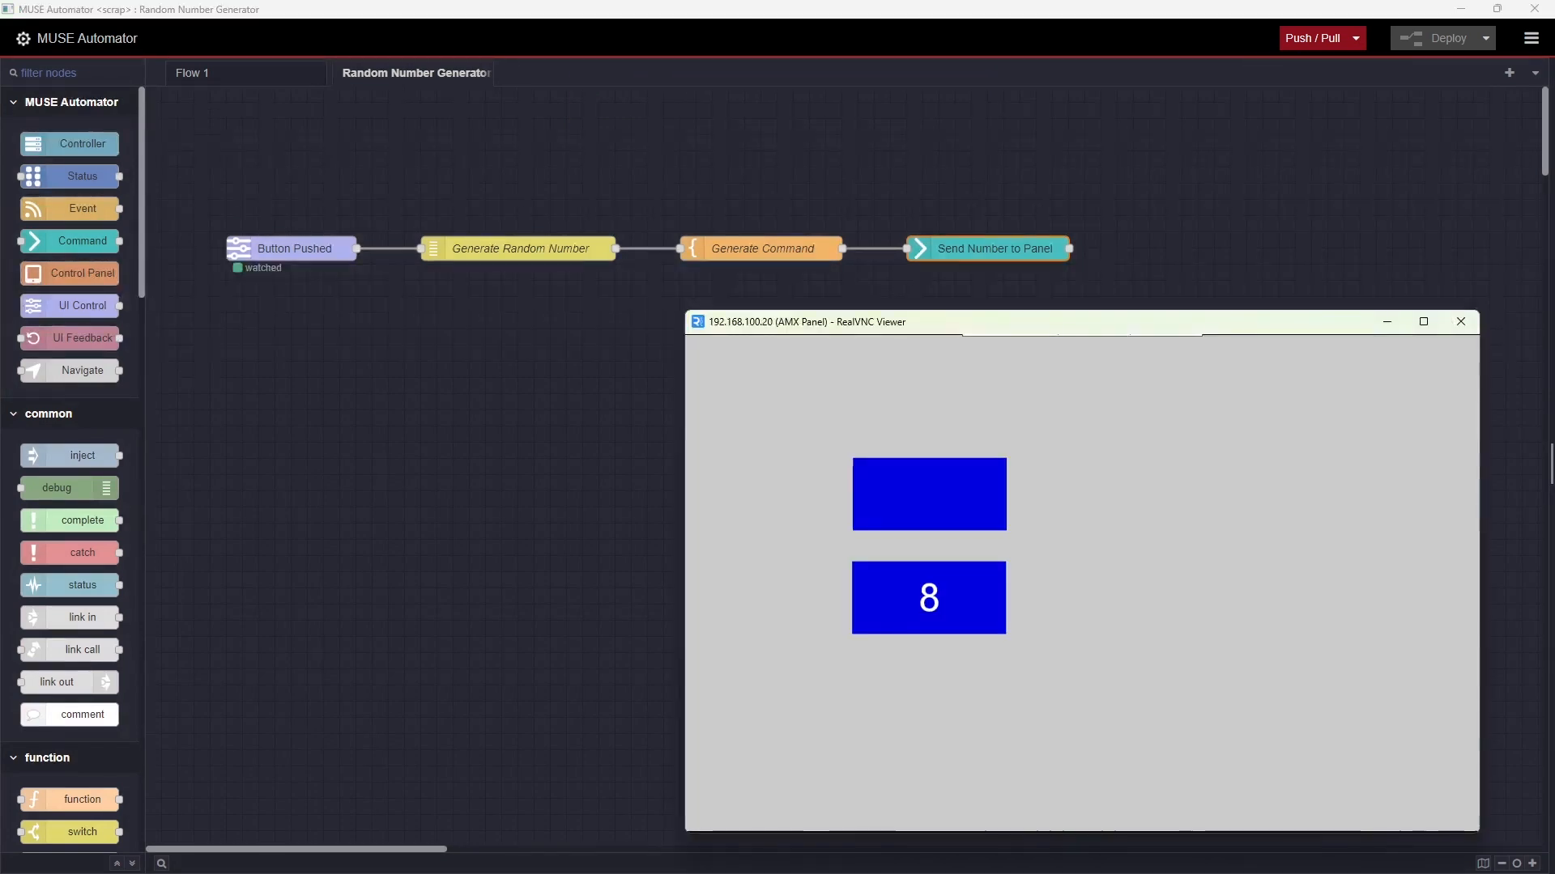
left_click(930, 495)
left_click(930, 494)
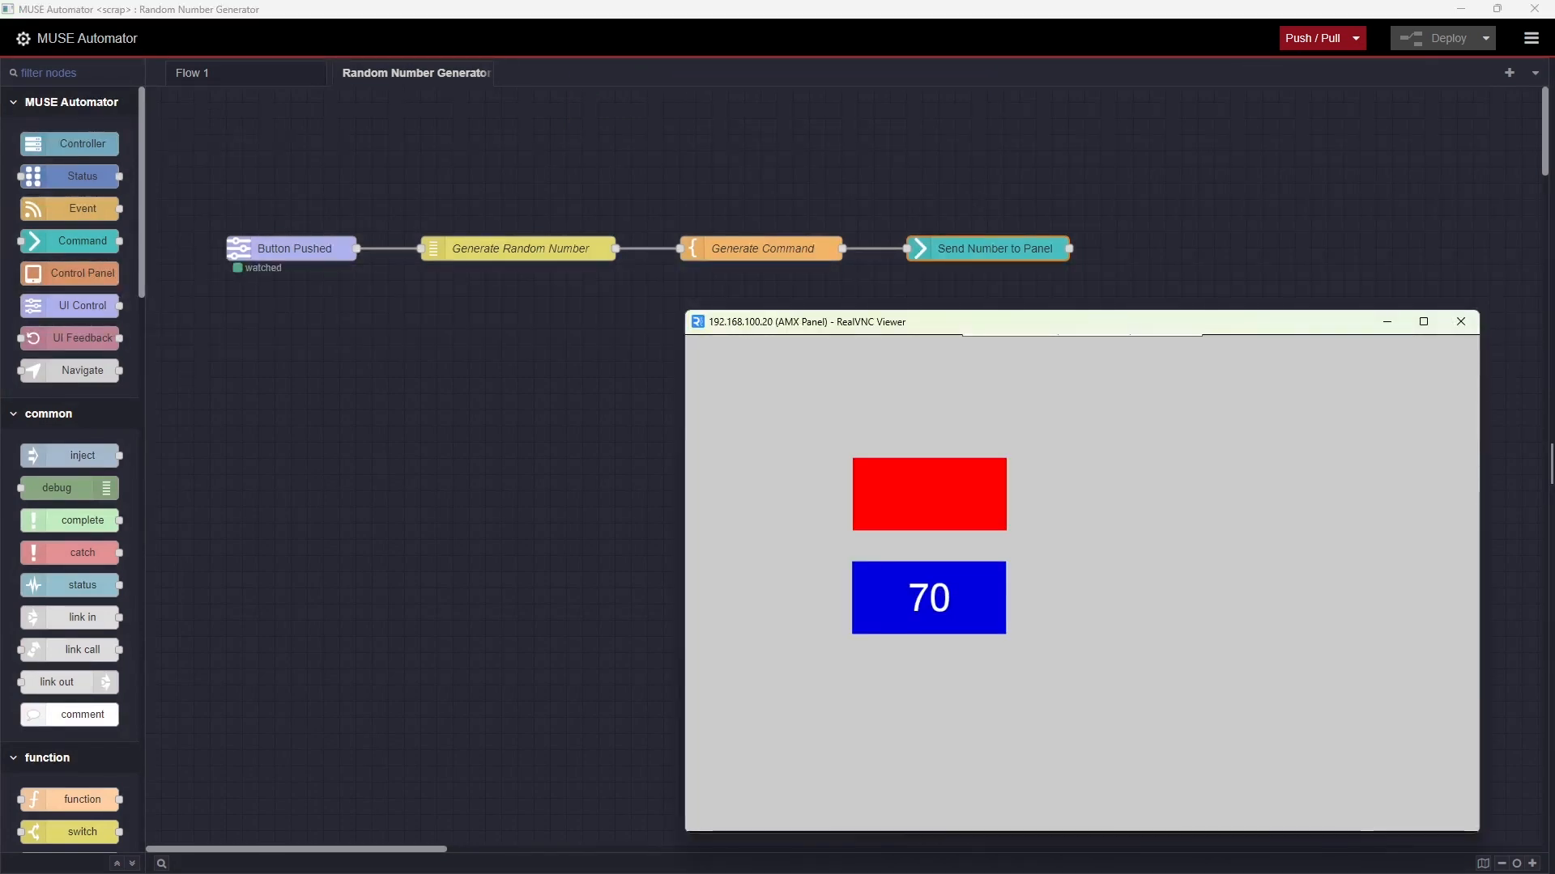
left_click(929, 495)
left_click(930, 495)
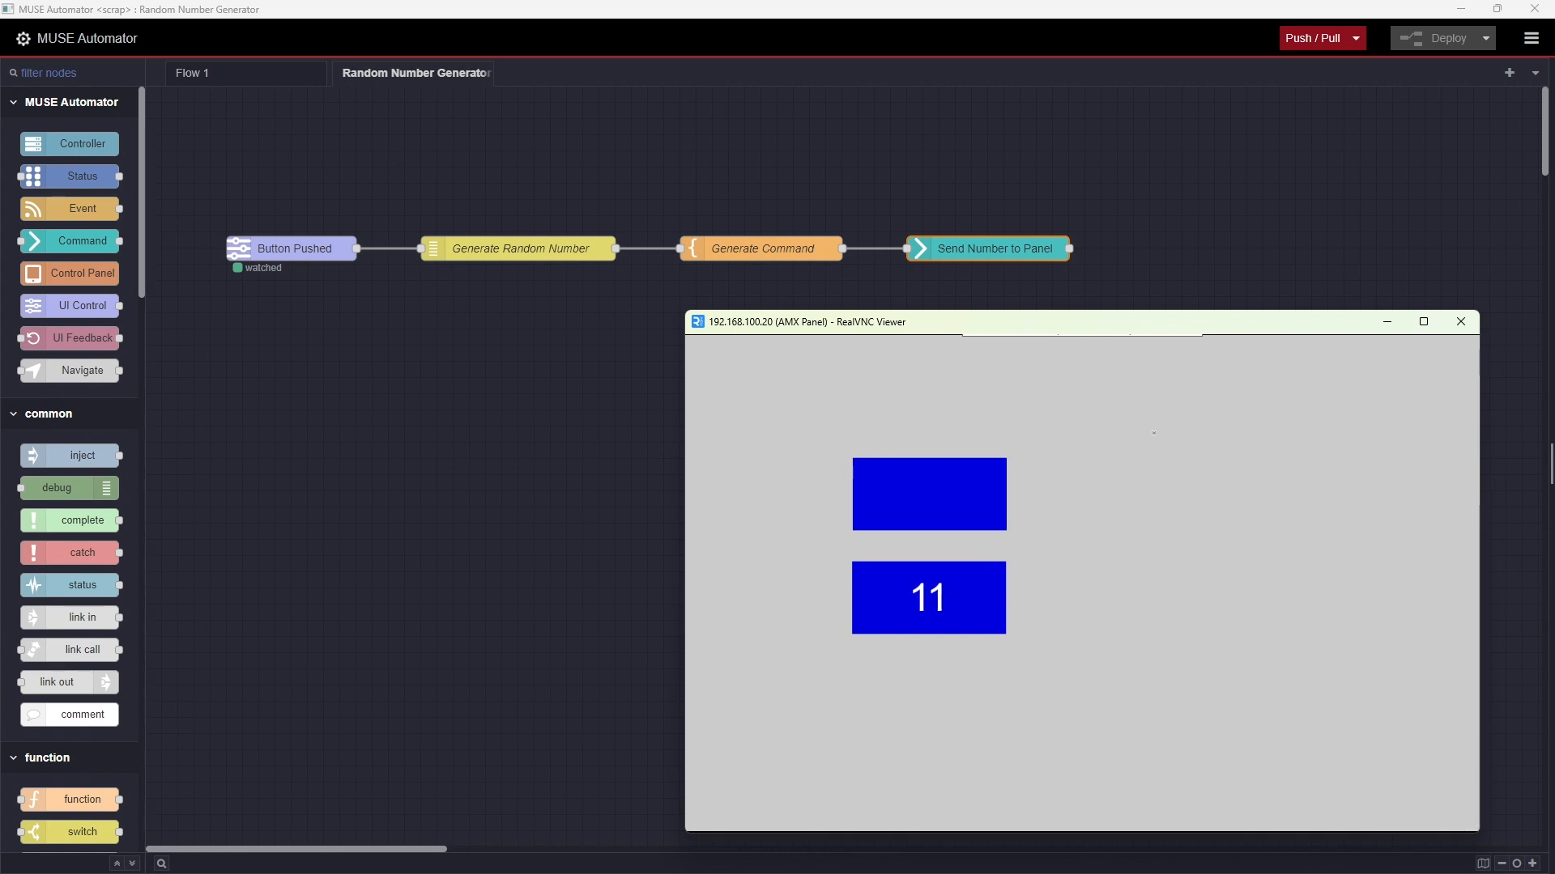
left_click(1387, 321)
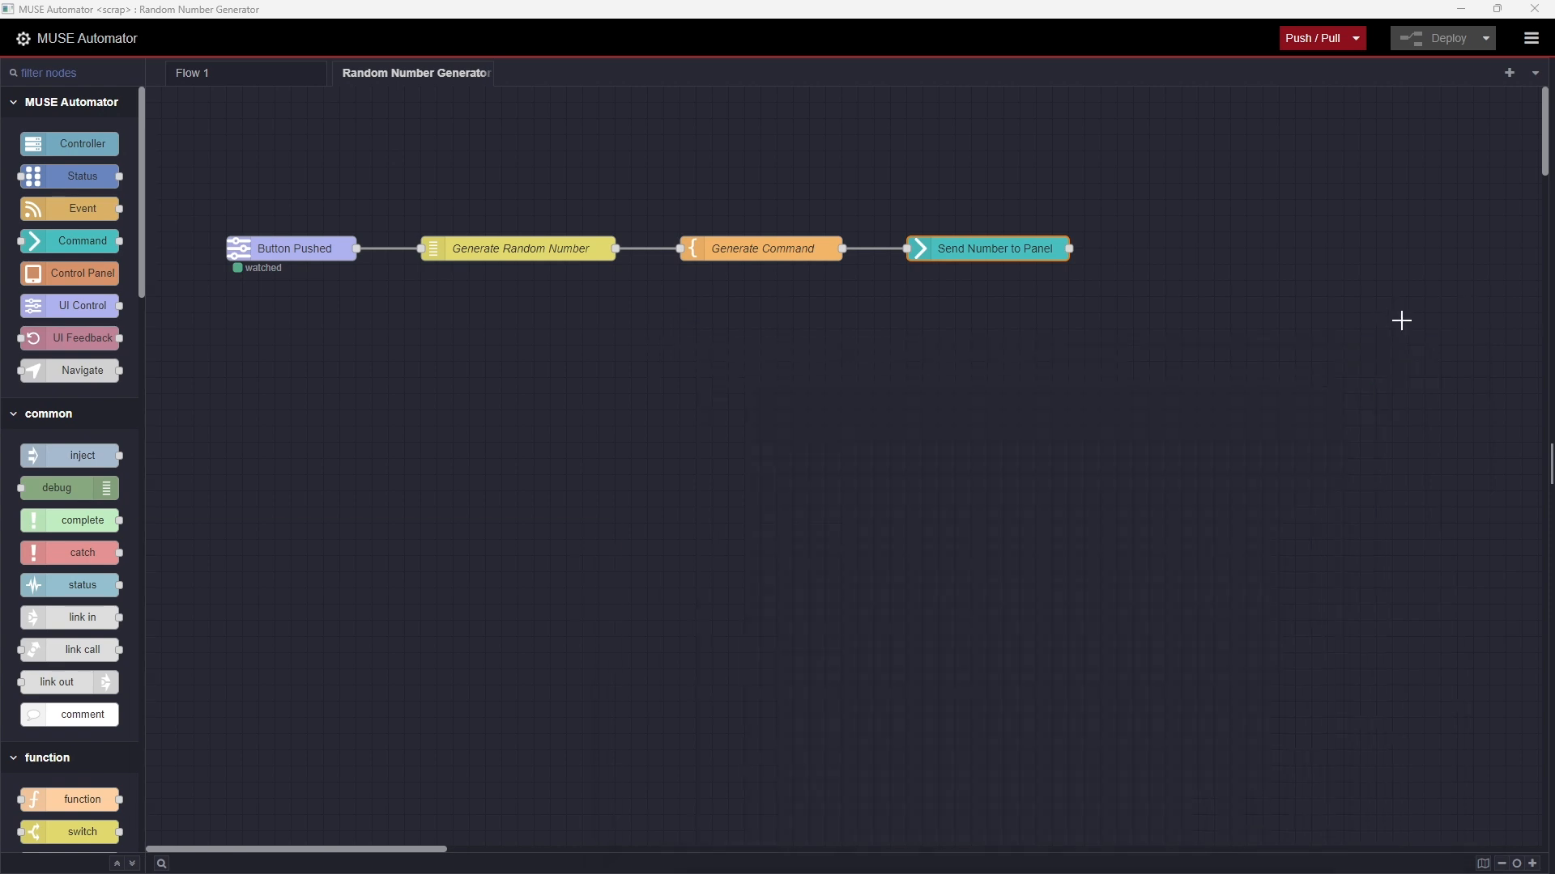
Push the local scrap project to the controller, accepting the overwrite, and check the controller's Programs page in the browser
left_click(1357, 40)
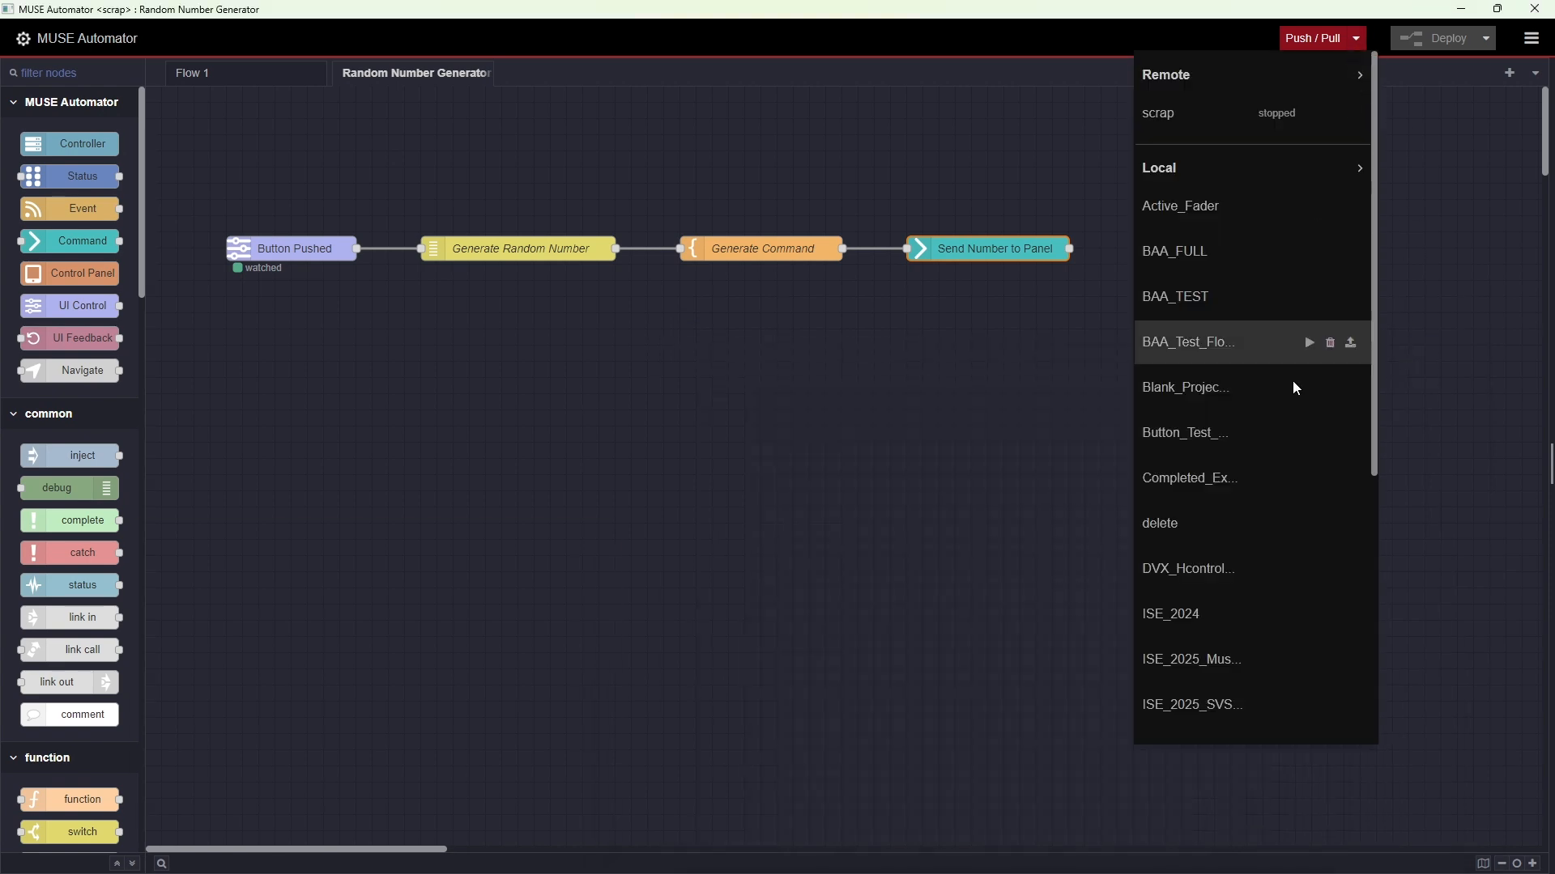
scroll(1271, 560, "down", 3)
scroll(1316, 579, "down", 1)
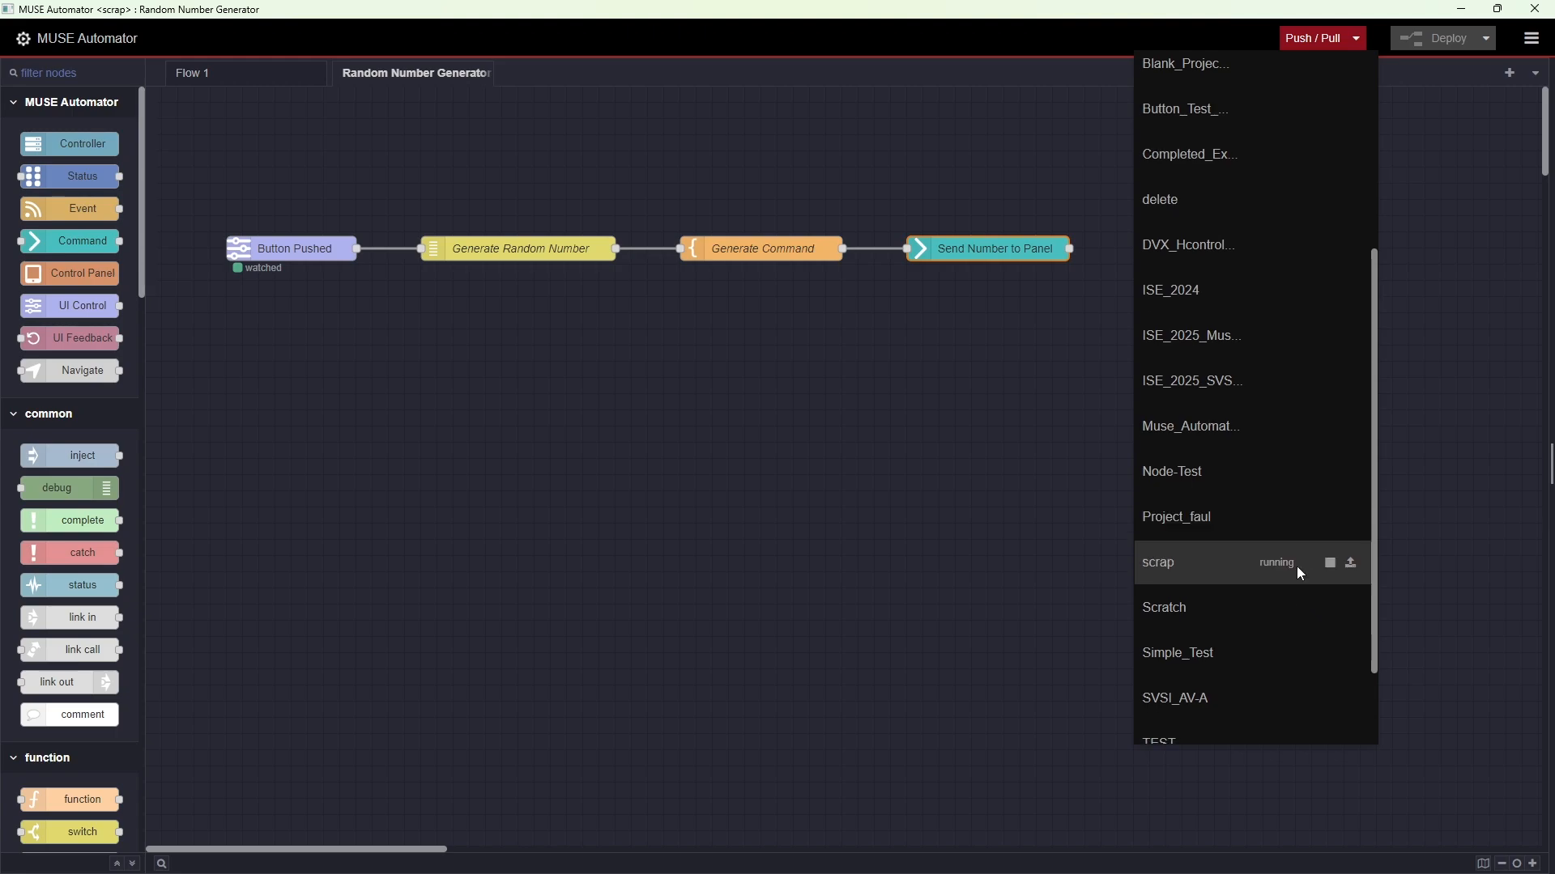
left_click(1351, 565)
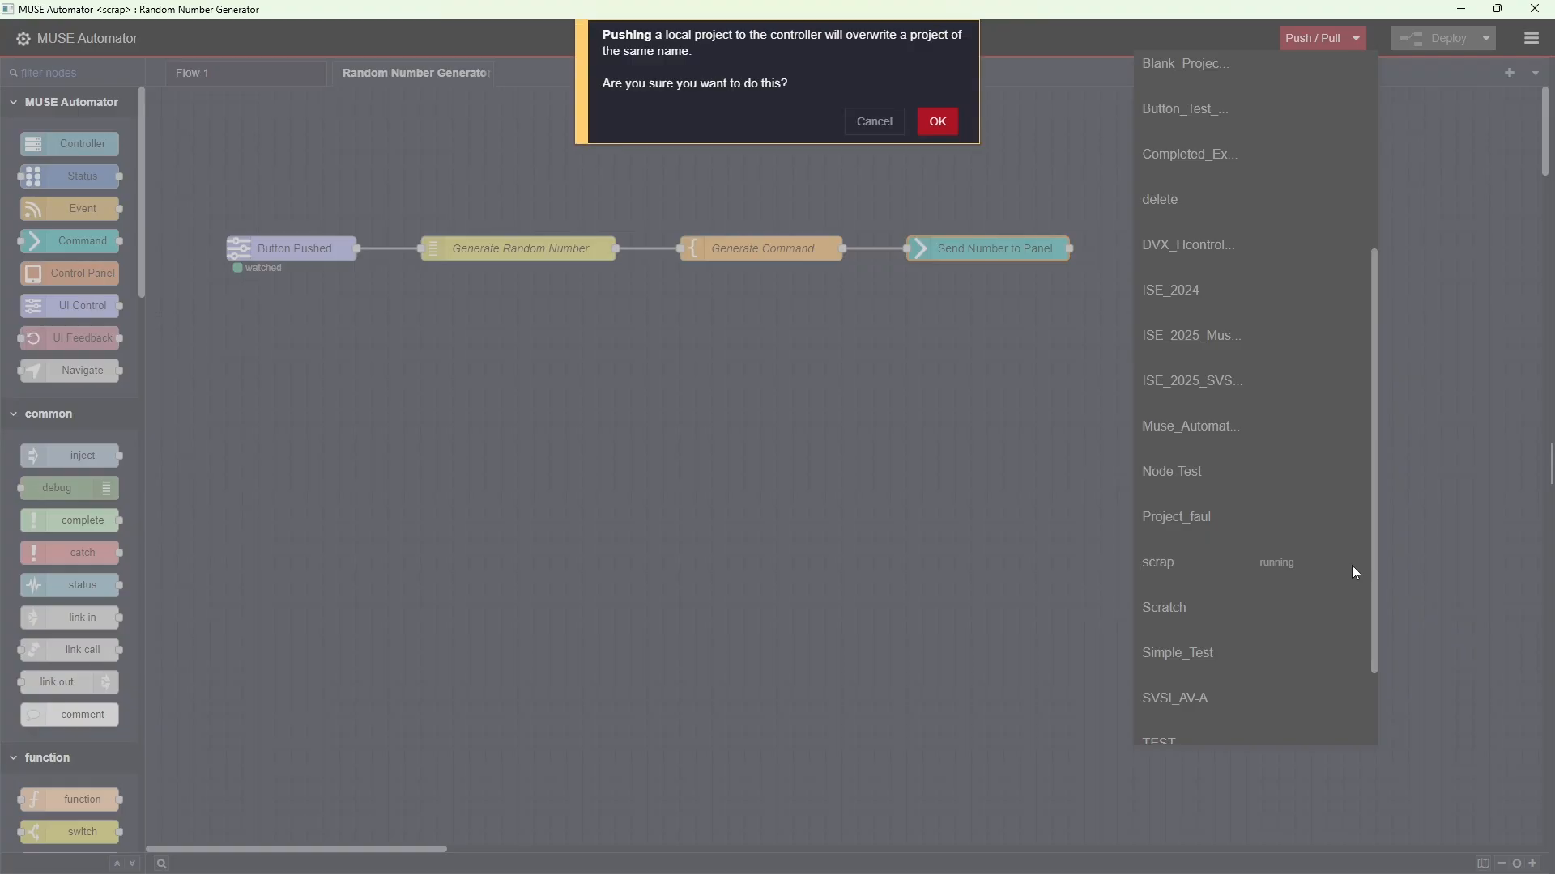
left_click(955, 126)
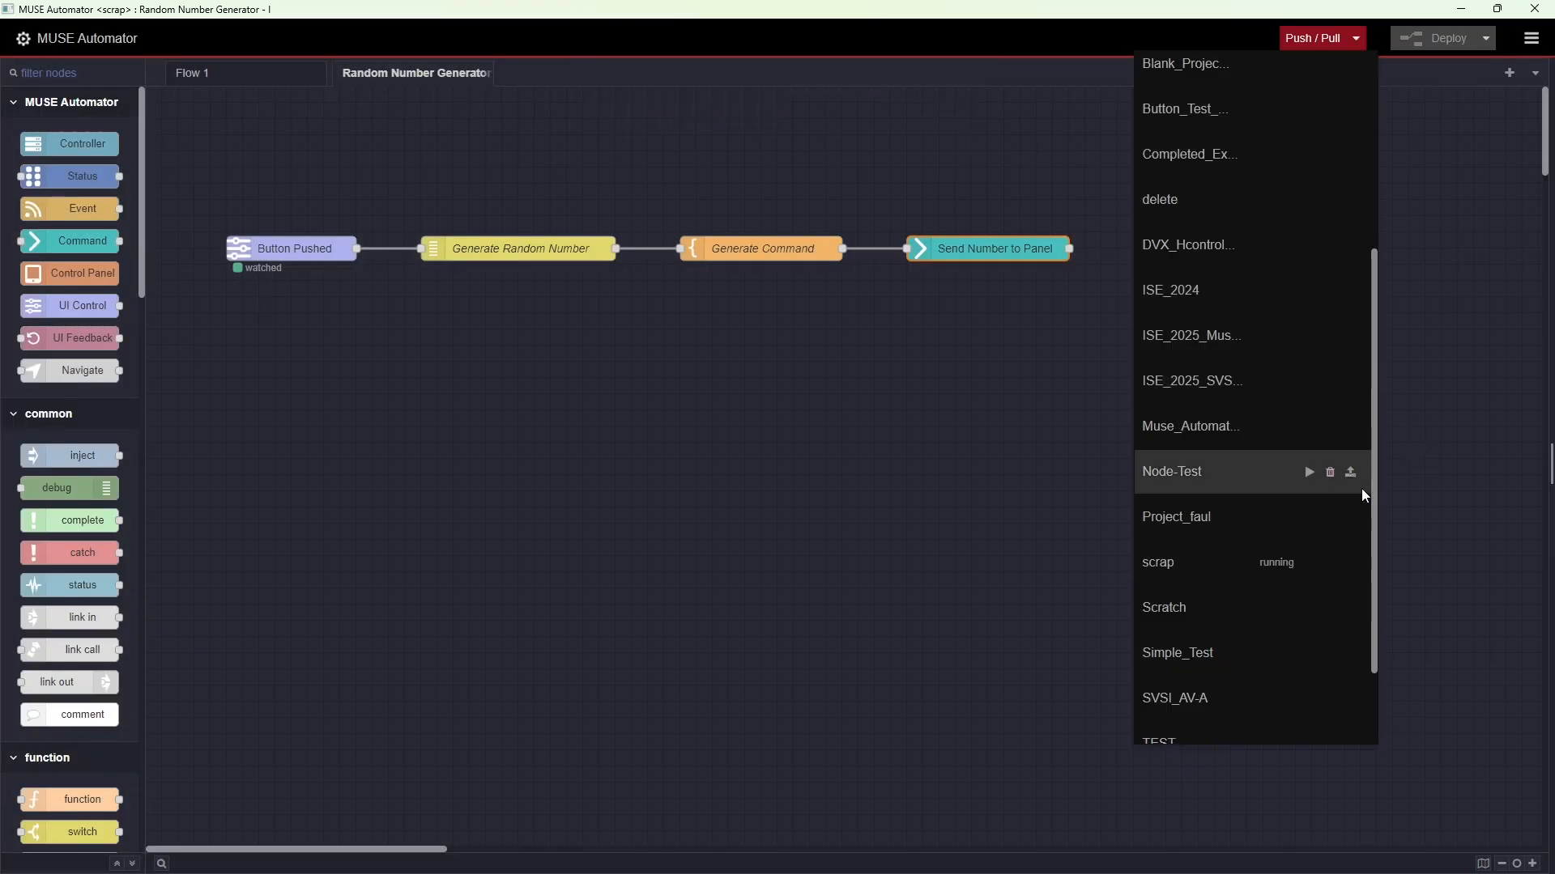
left_click(1467, 502)
key("alt+Tab")
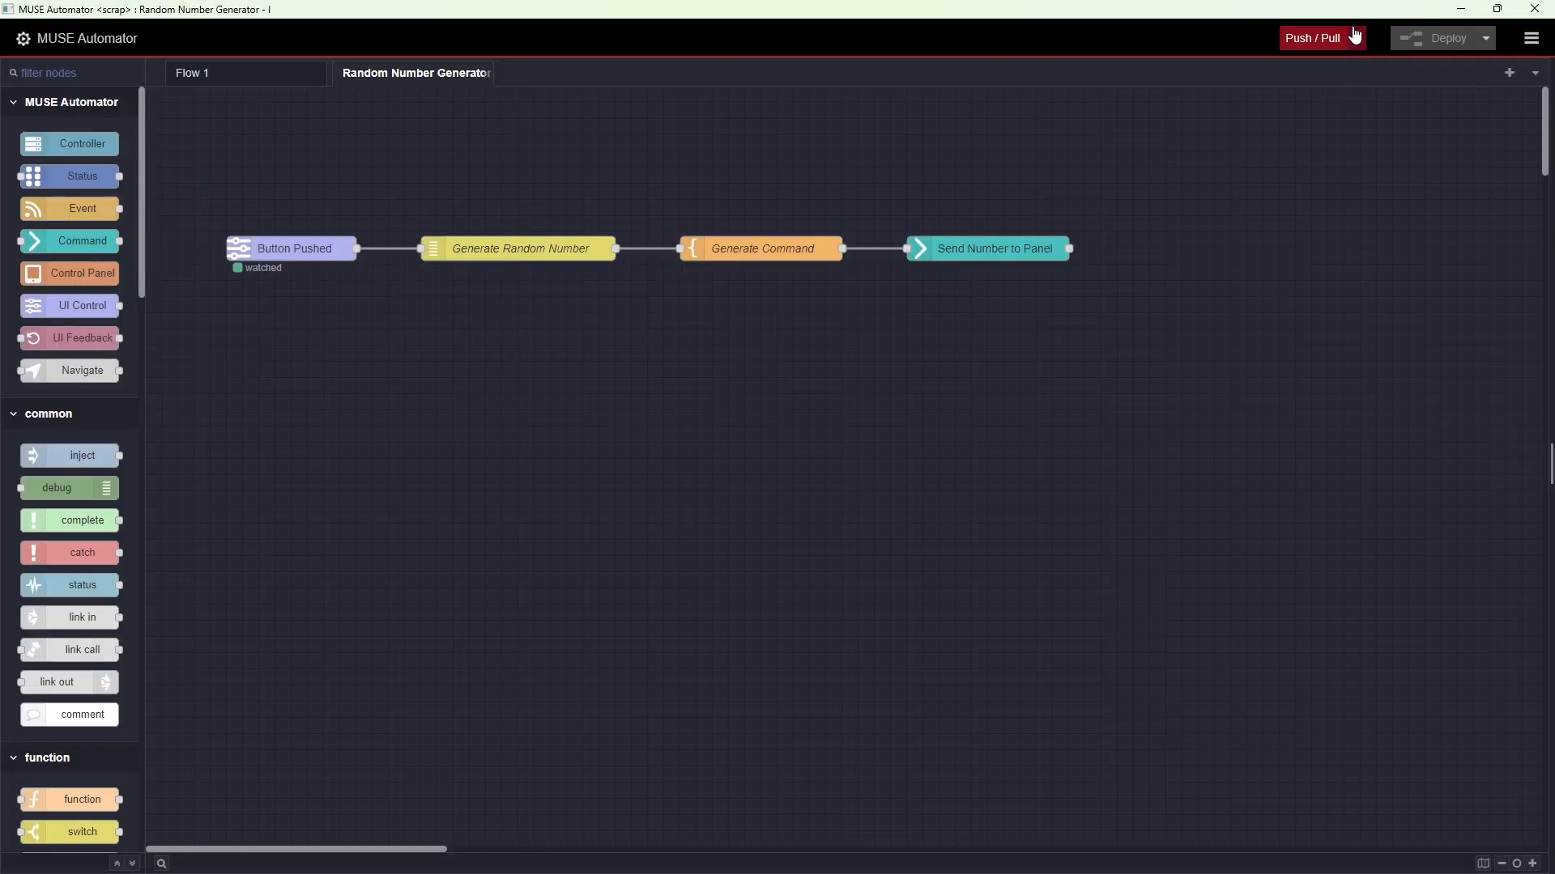
Stop the locally running scrap project in MUSE Automator
left_click(1355, 38)
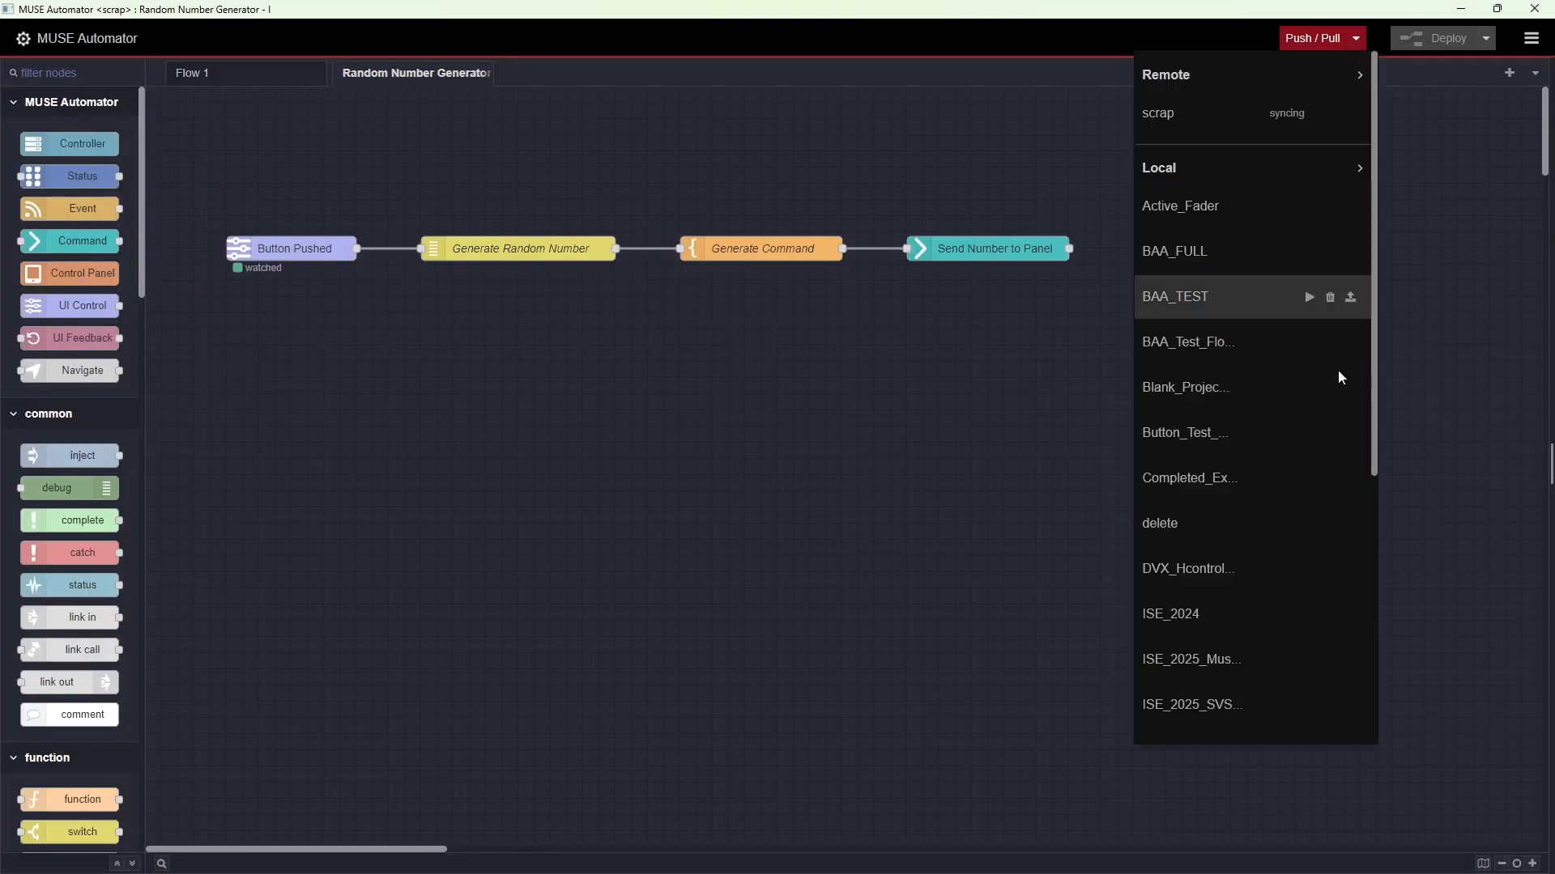
scroll(1312, 486, "down", 5)
left_click(1329, 448)
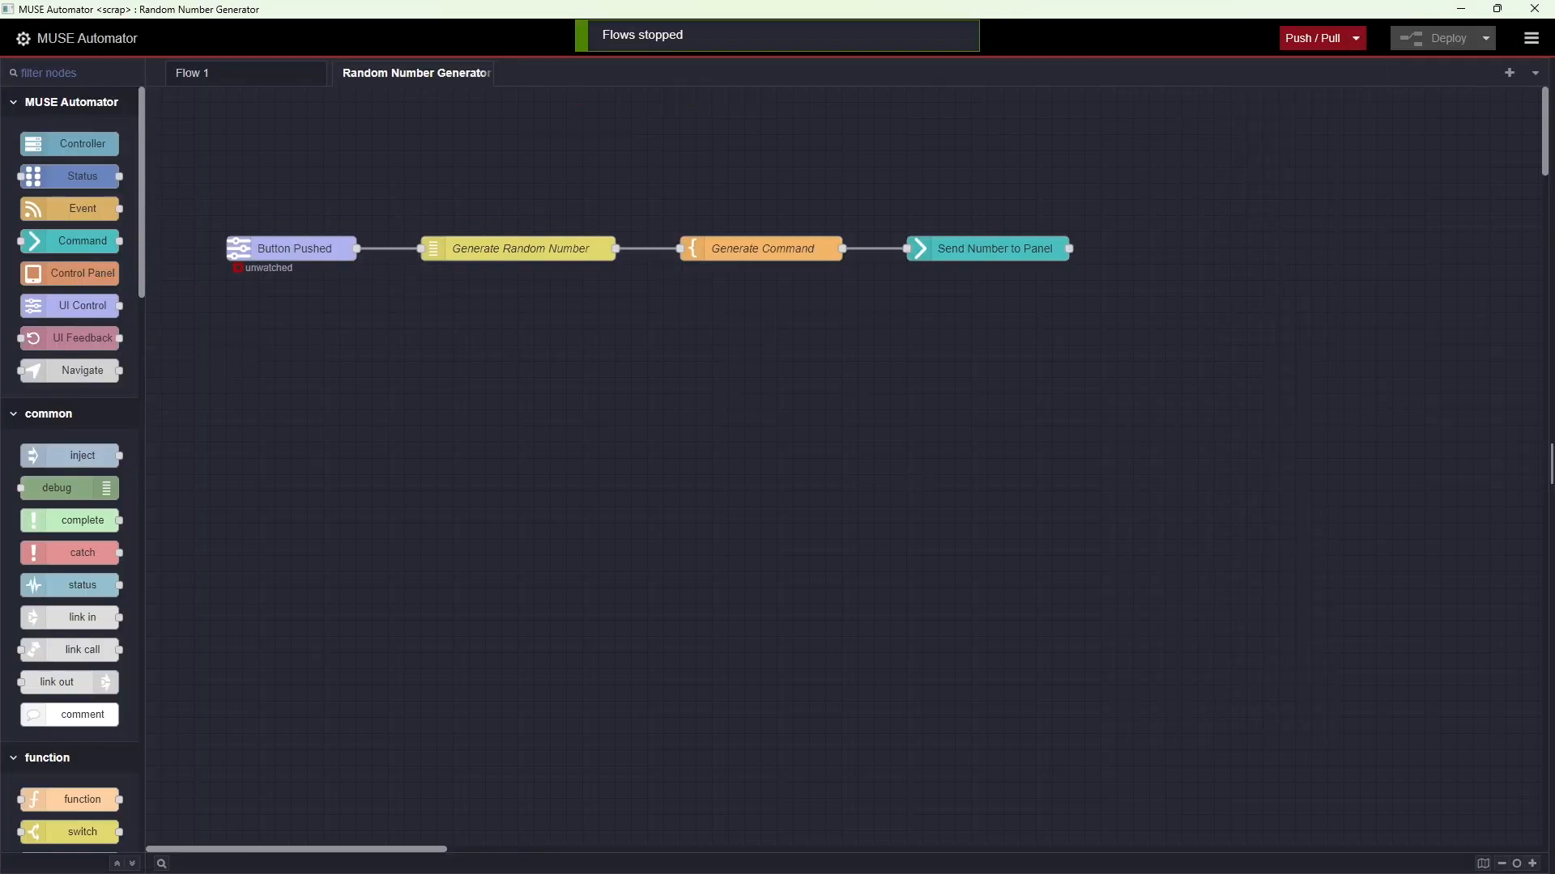
Log in to host 192.168.100.52 over SFTP in WinSCP as admin with the account password
key("alt+Tab")
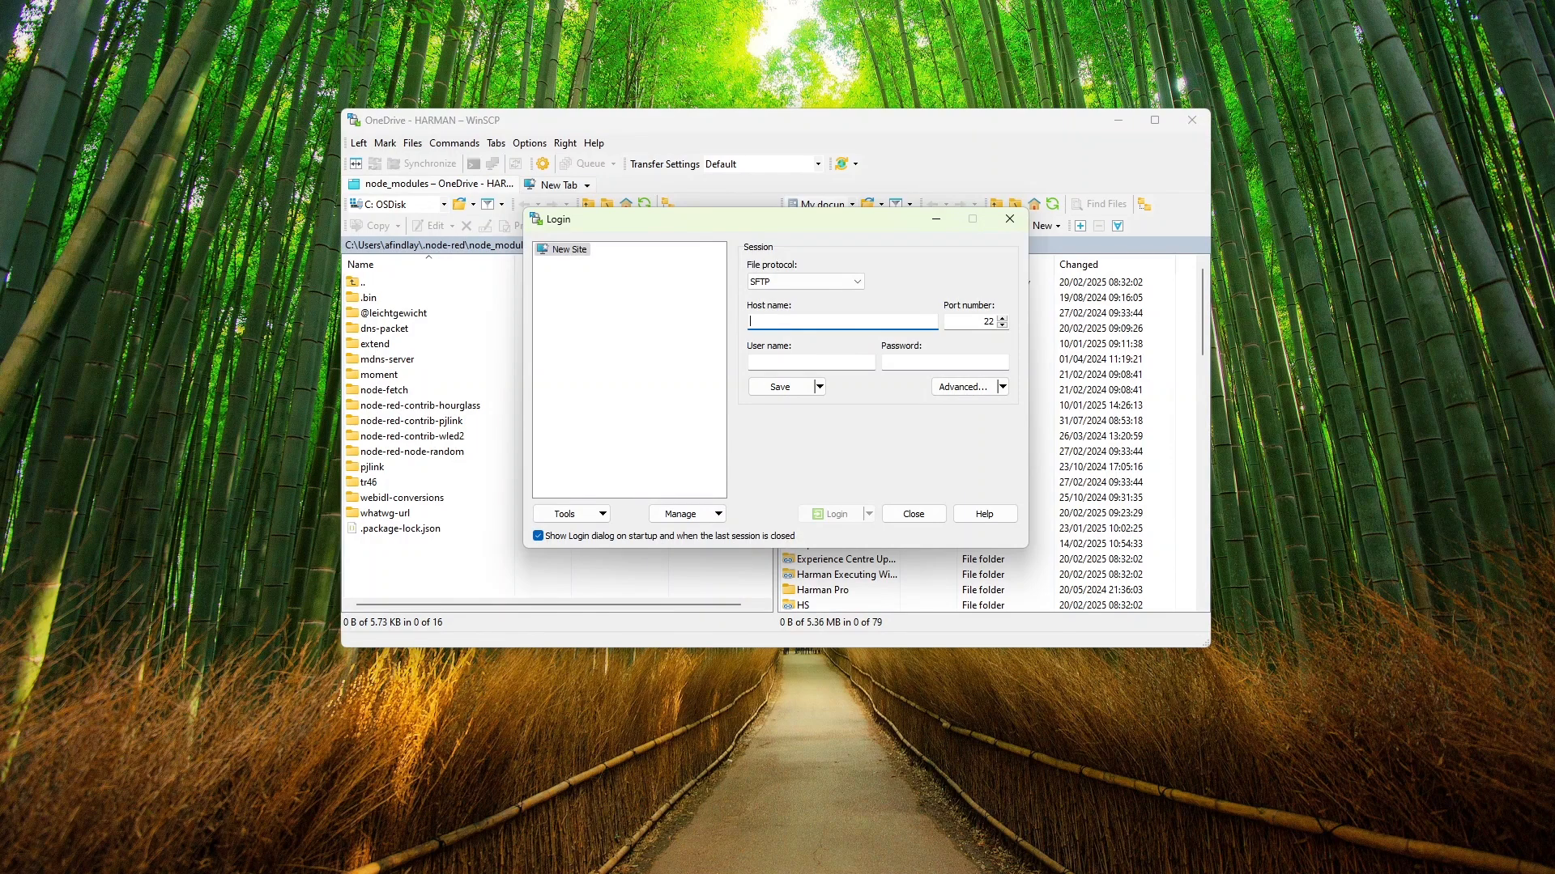
type("192.168.100.52")
key("Tab")
key("Tab")
type("a")
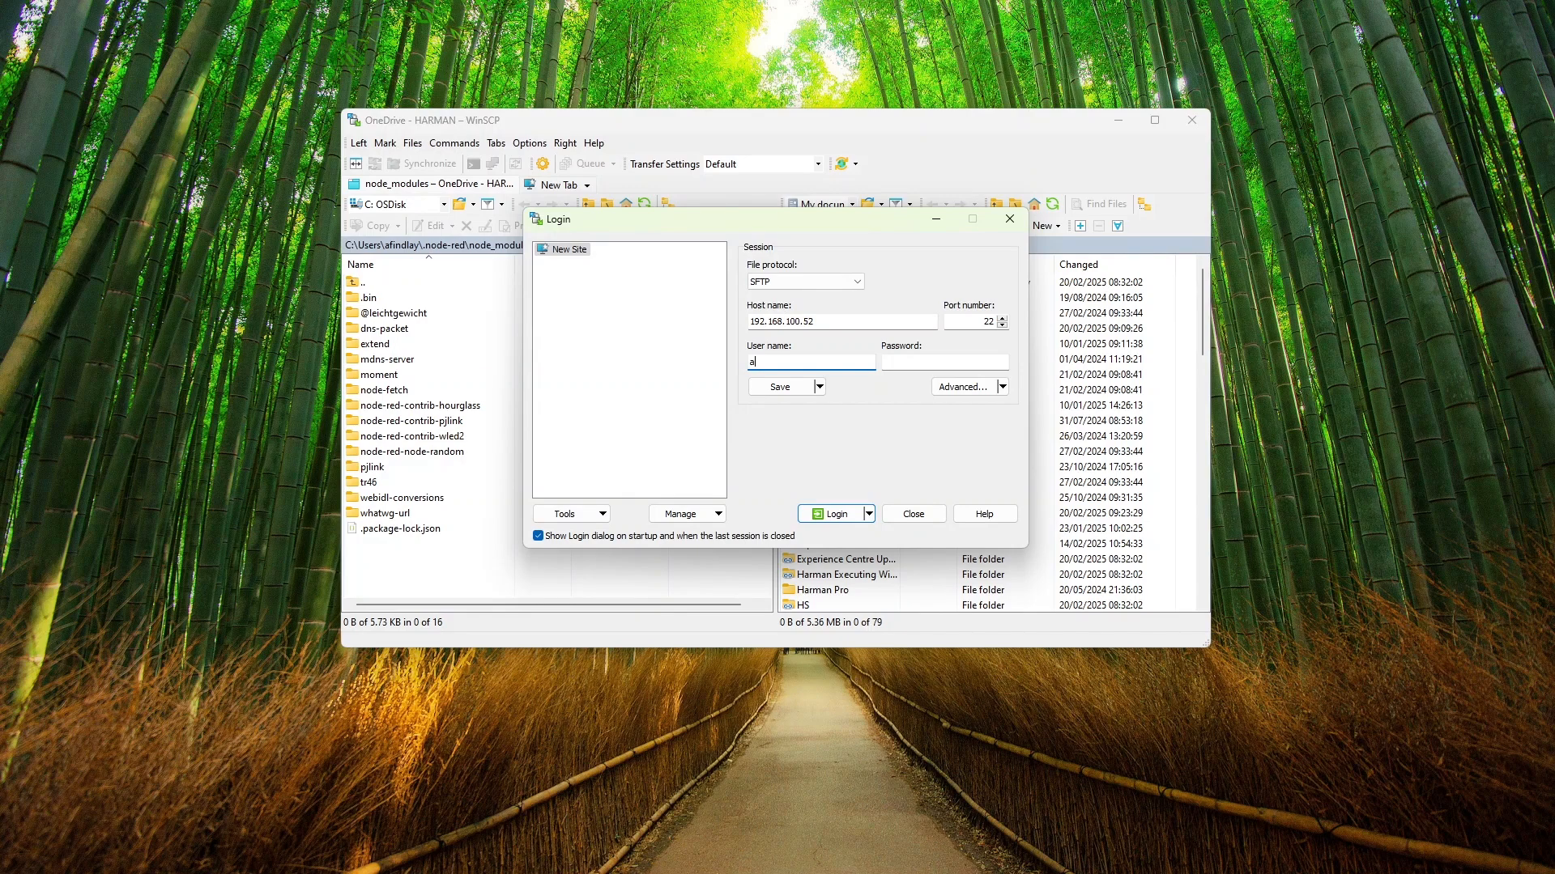
type("dmin")
key("Tab")
type("********")
key("Return")
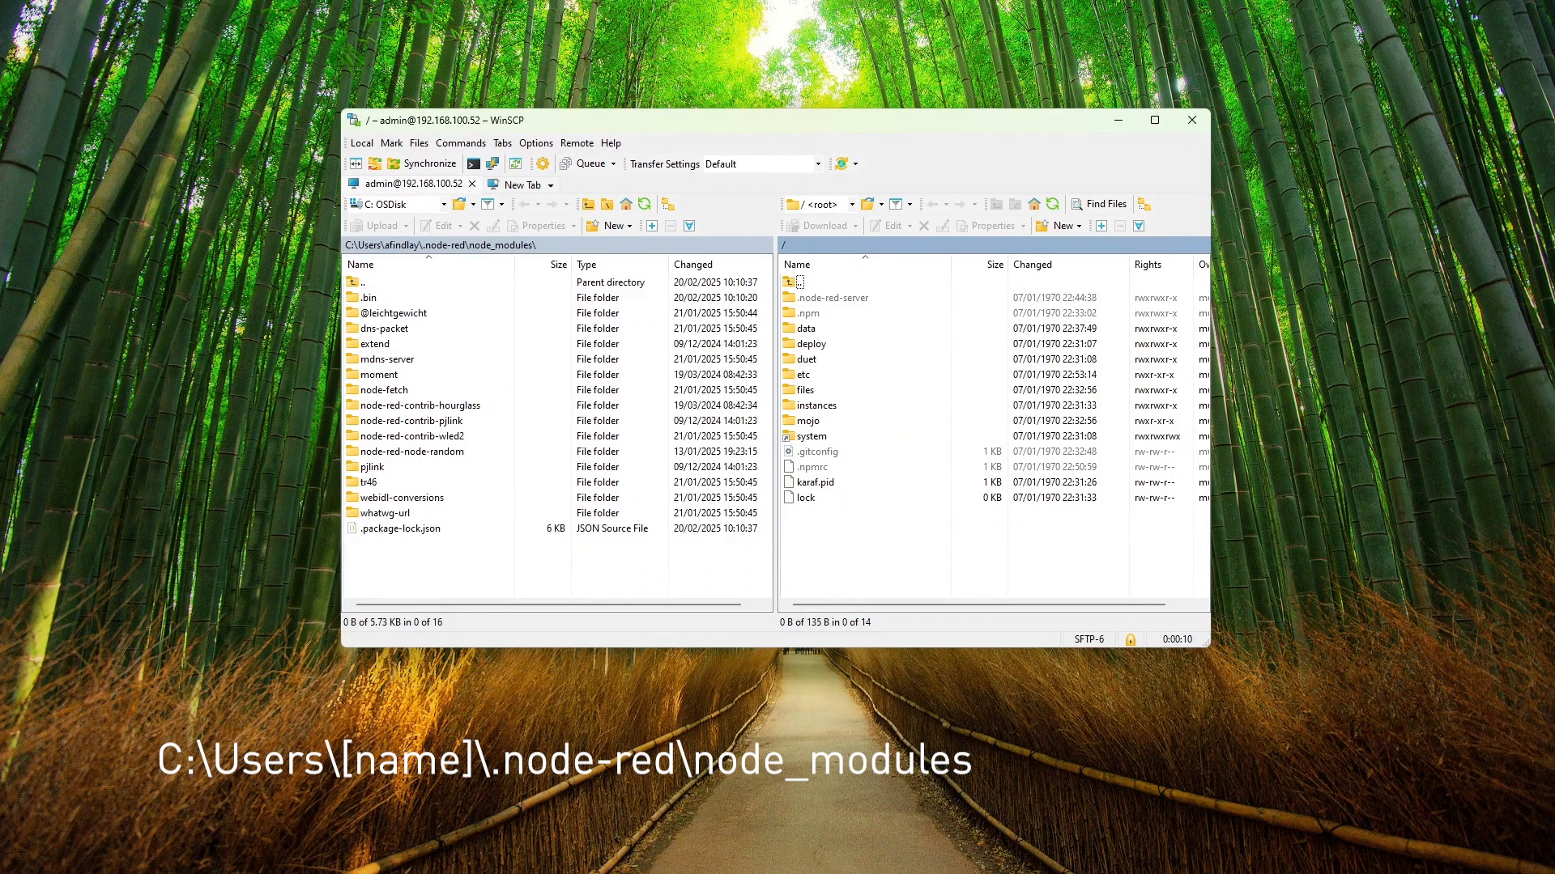
Upload the node-red-node-random folder from the local node_modules folder to the controller's root directory
left_click_drag(411, 451, 902, 569)
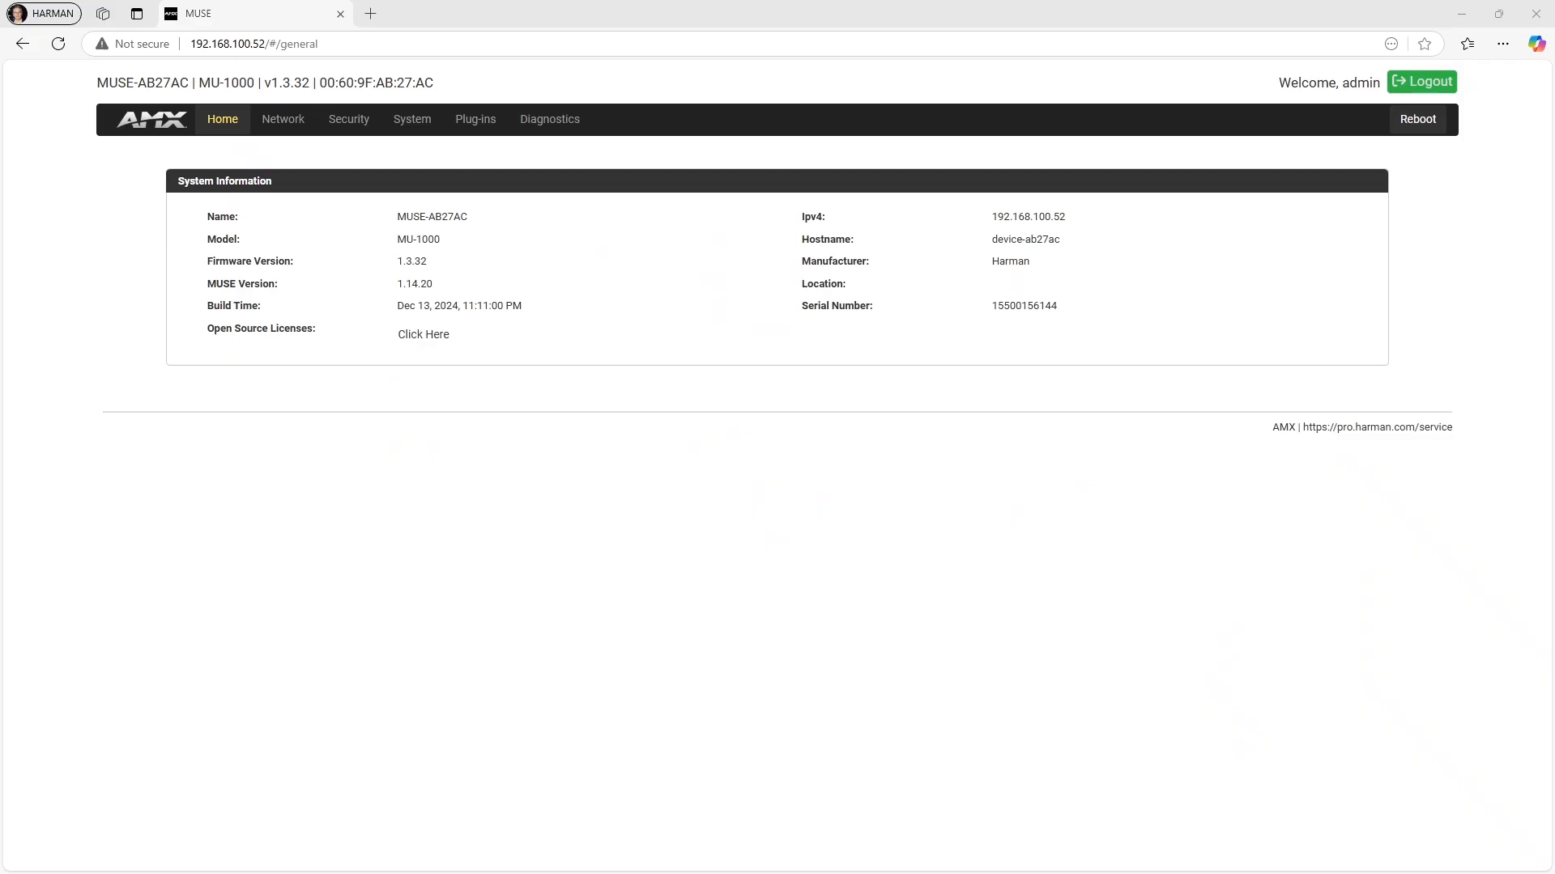
Open the diagnostics shell in the controller's web interface and change to the mnt/data/mojo directory
left_click(541, 121)
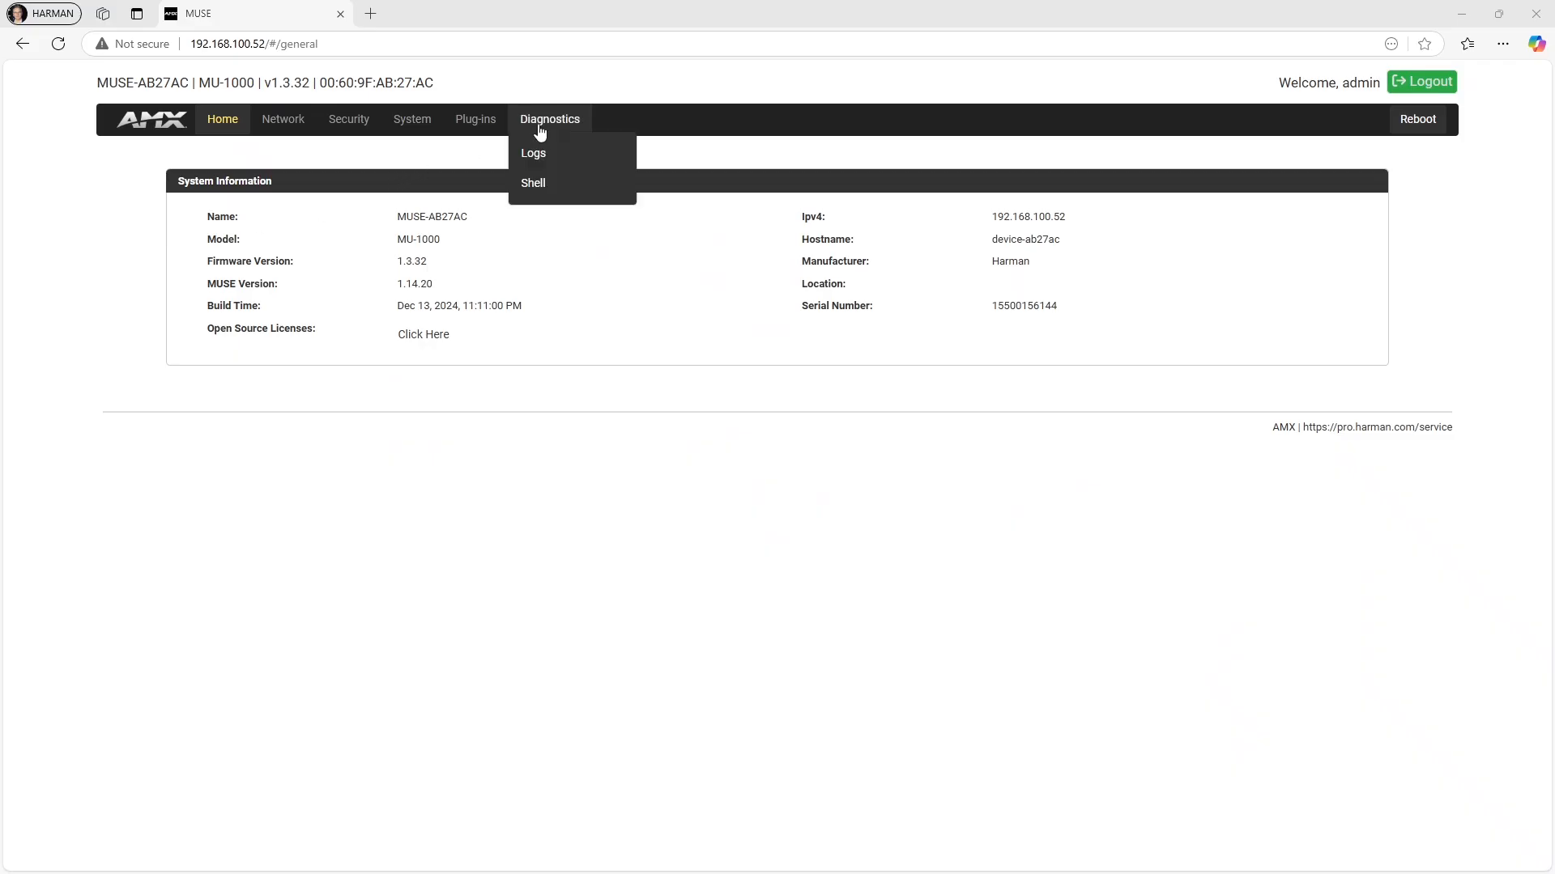
left_click(552, 182)
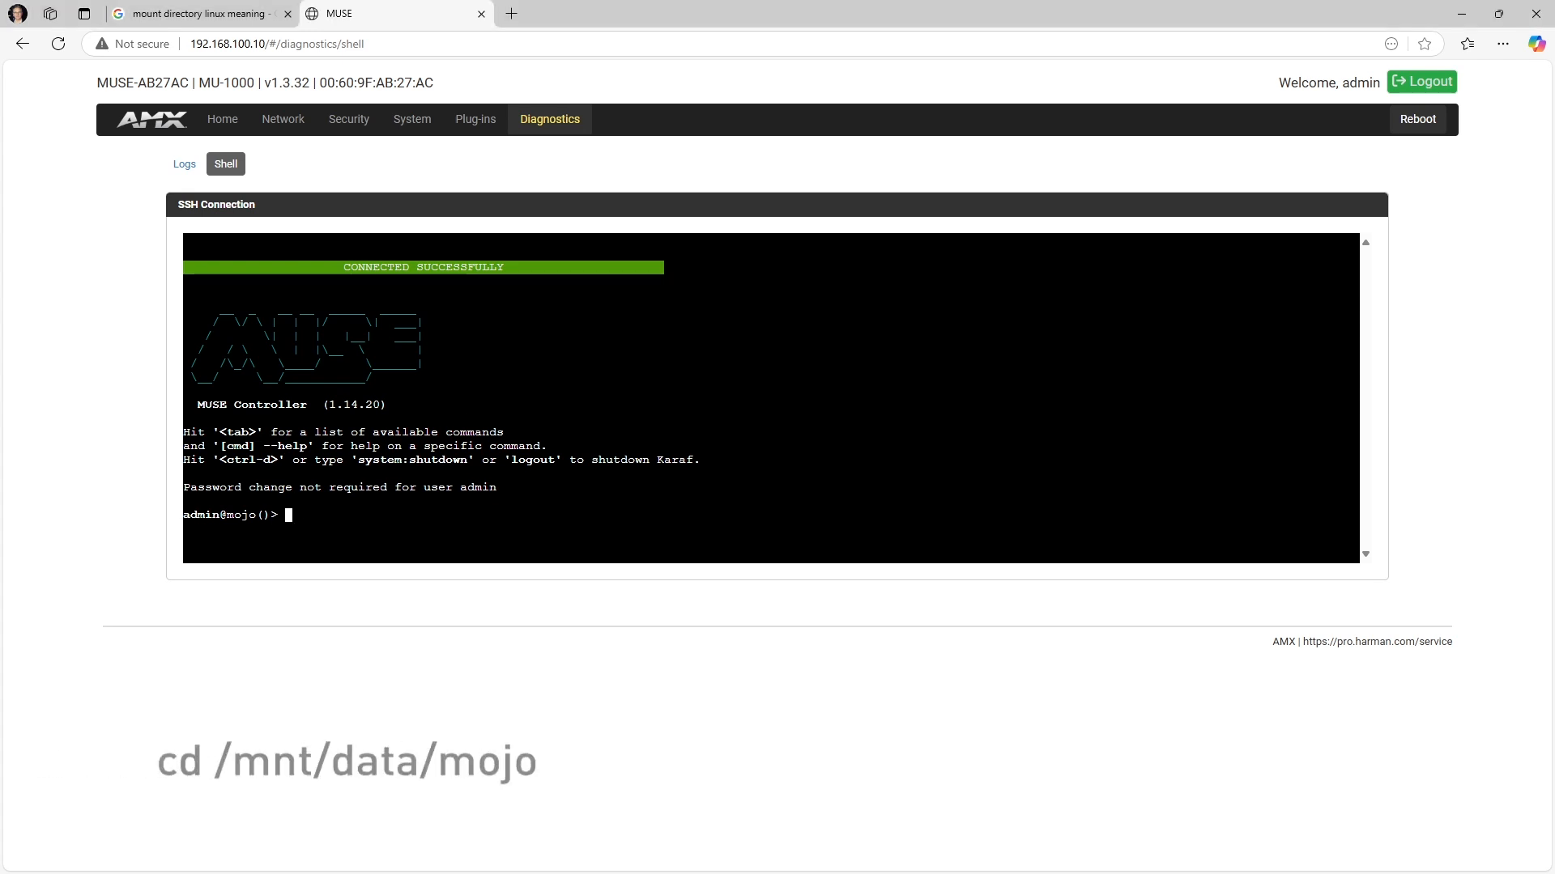
type("cd mnt")
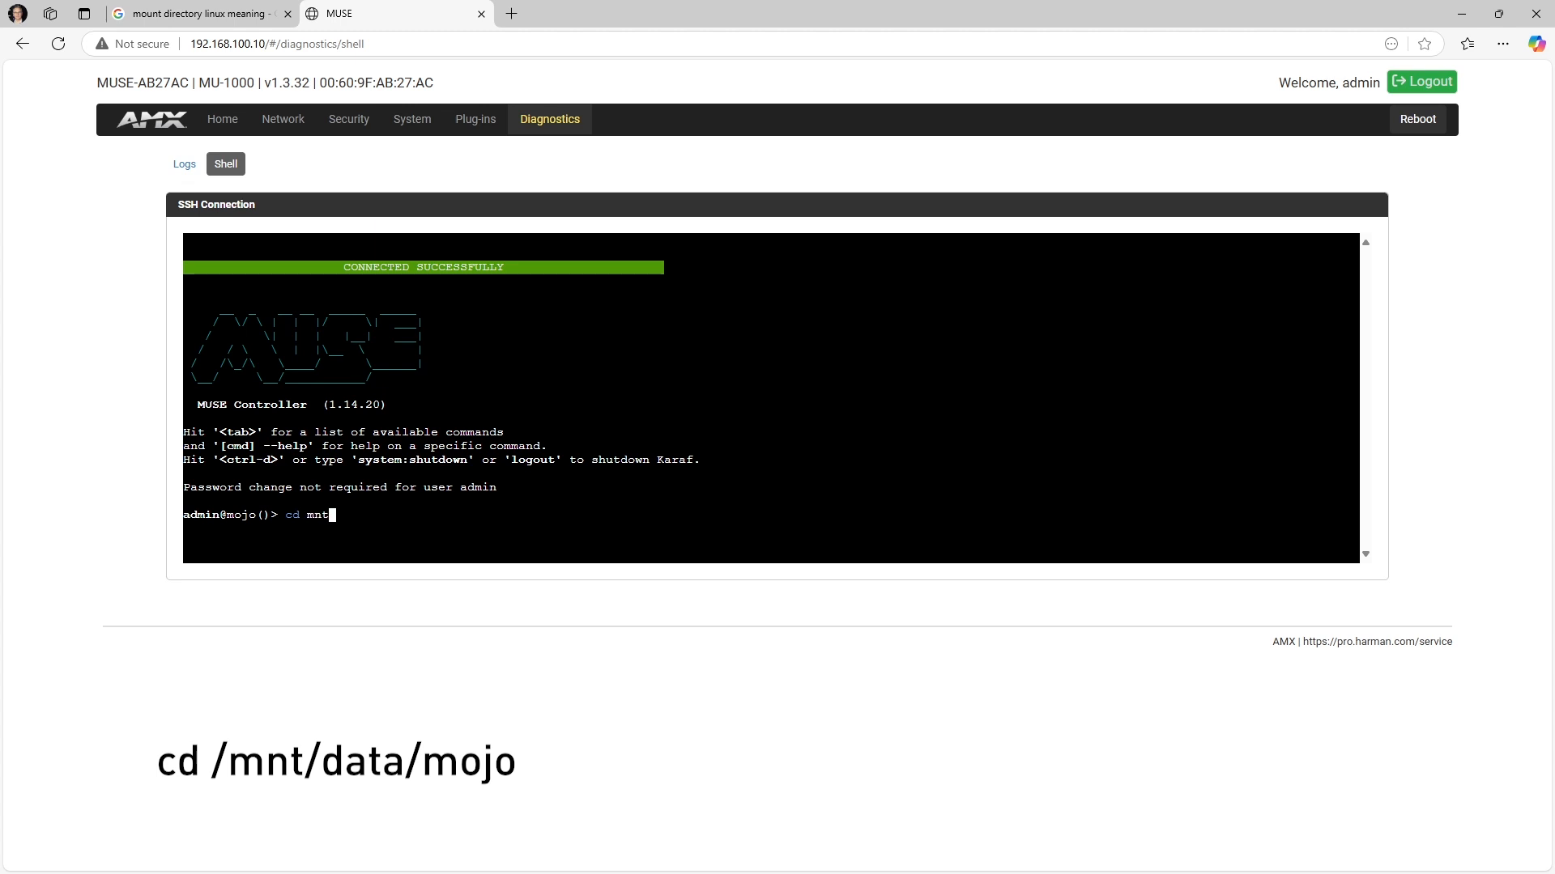
type("/data/mojo")
key("Return")
List the directory with shell:ls -lah and compare it with the controller's root folder in WinSCP
type("shell:ls -lah")
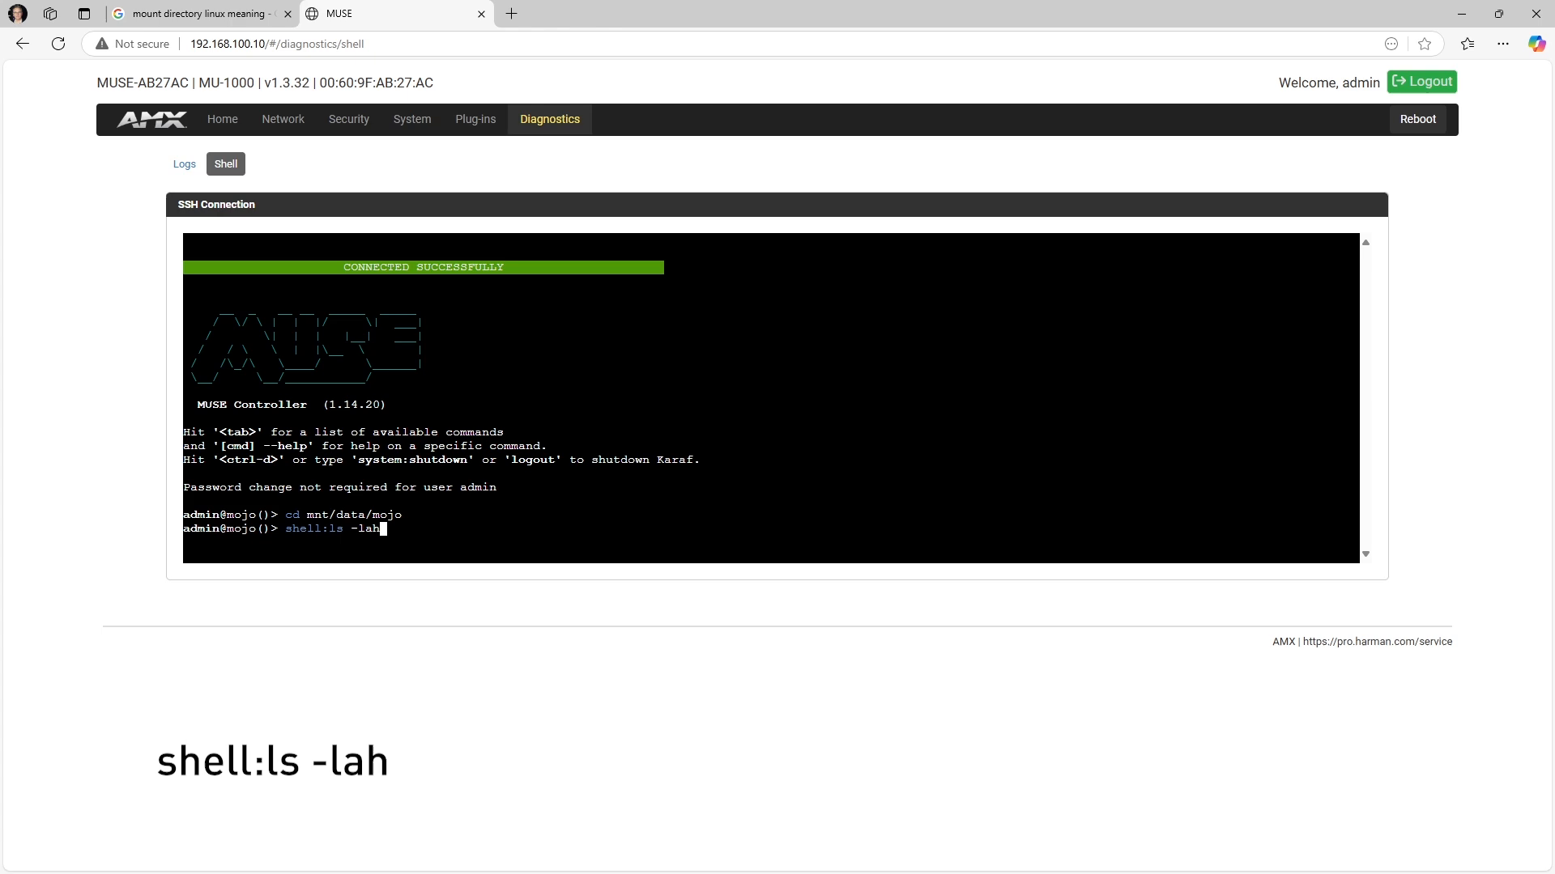
key("Return")
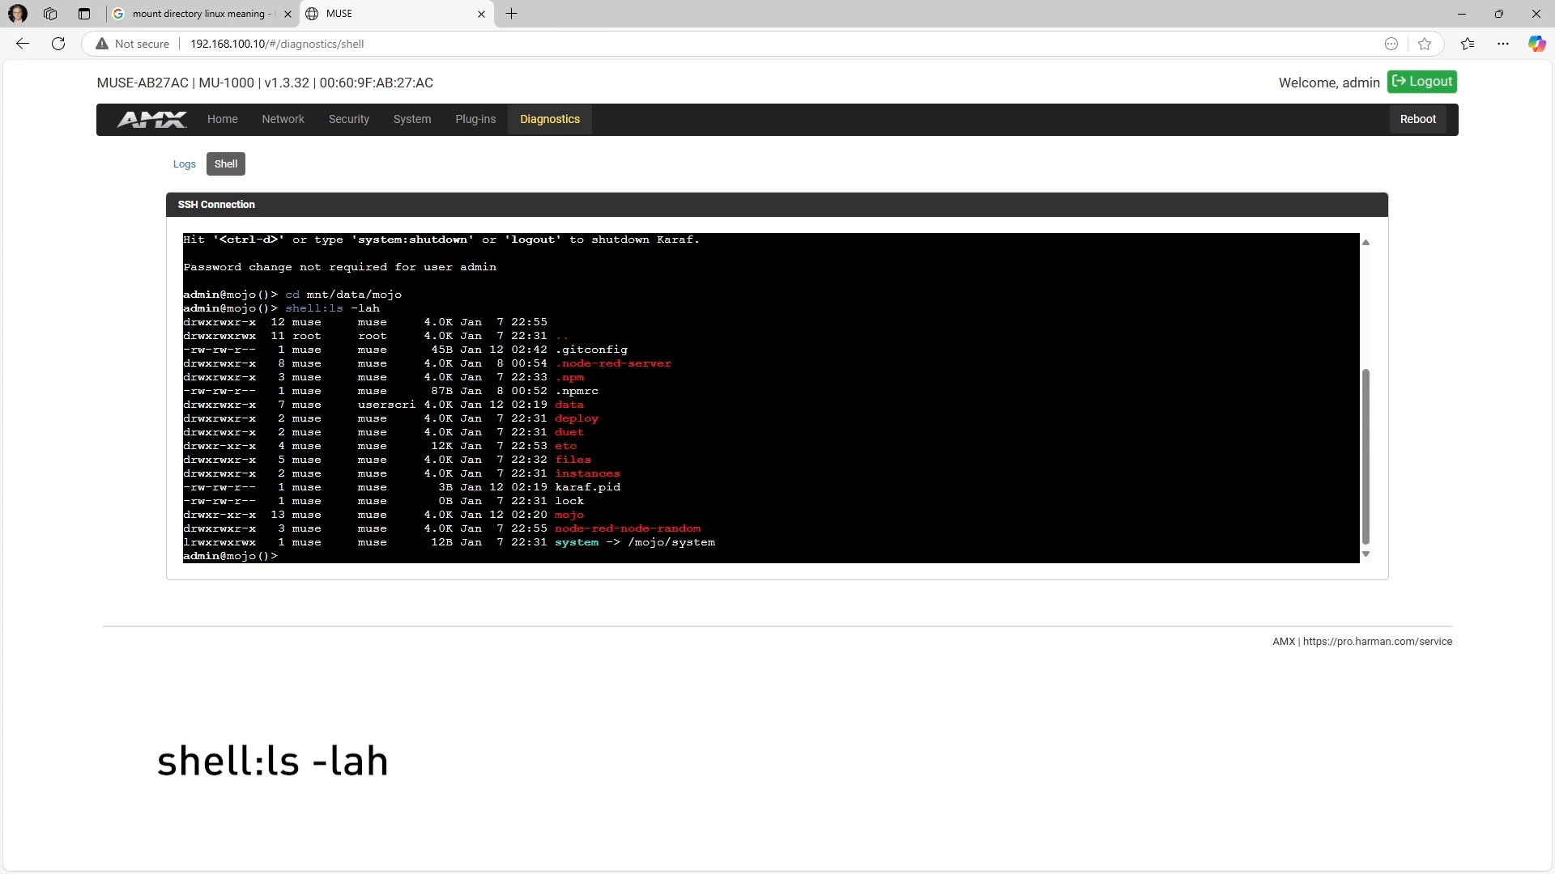
key("alt+Tab")
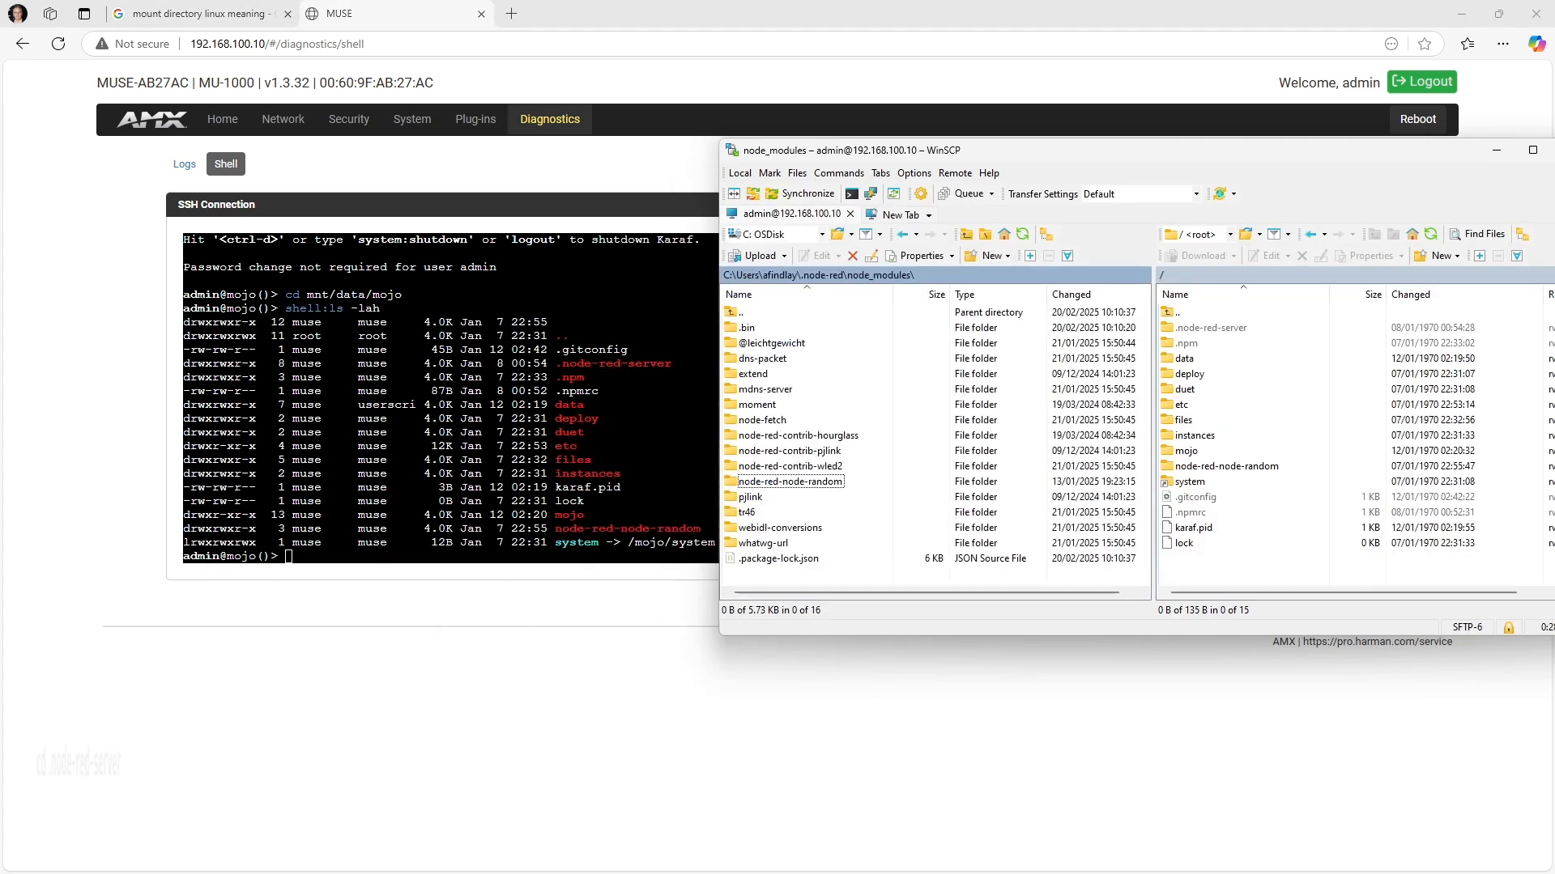
key("alt+Tab")
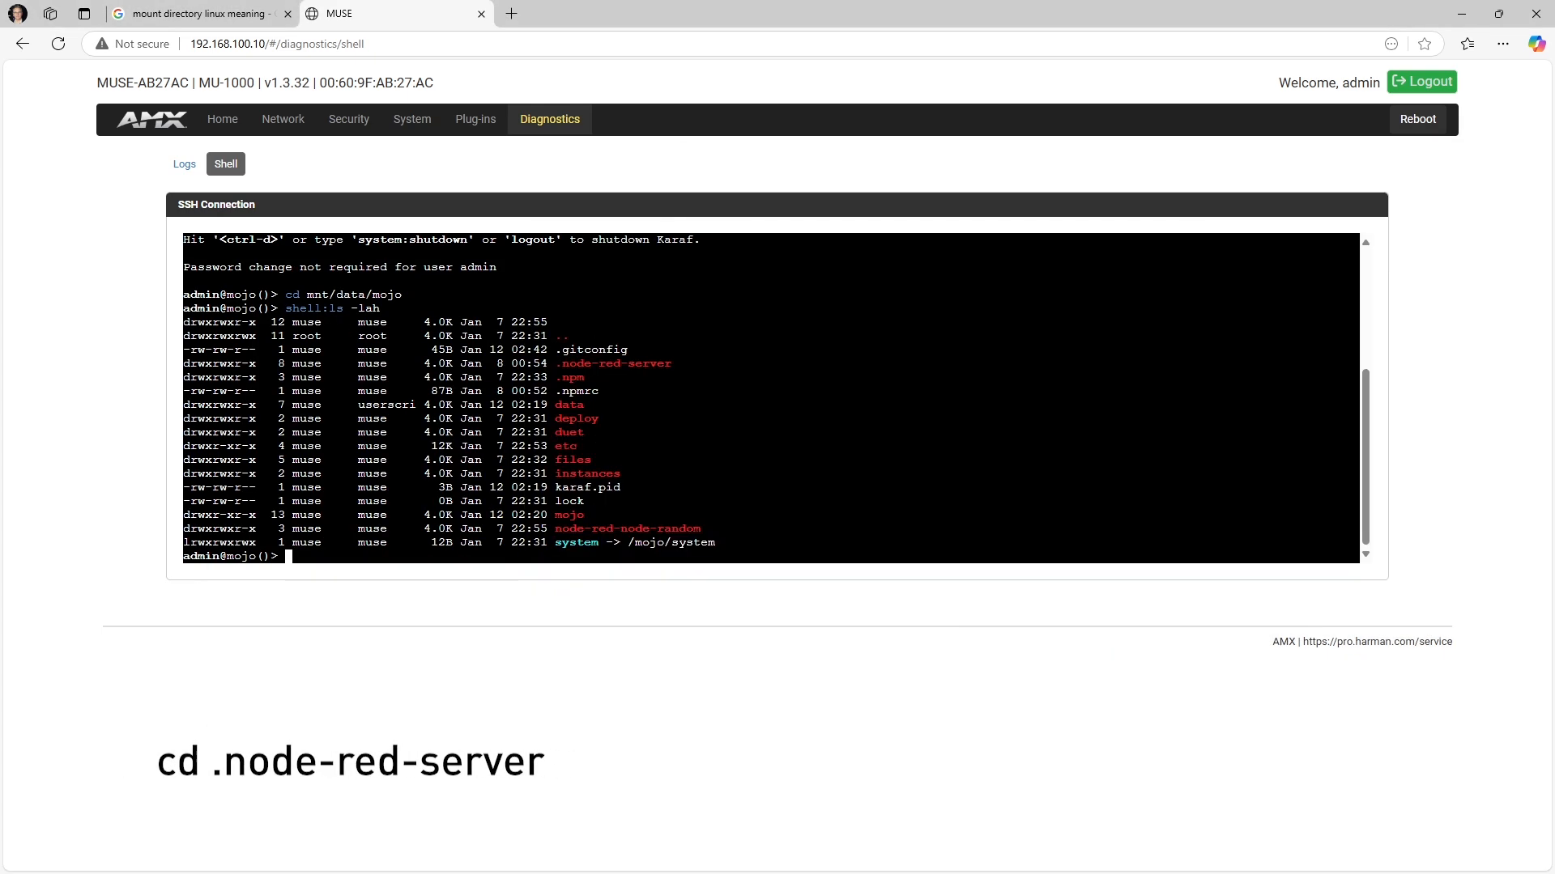
Change to the .node-red-server directory and install the uploaded node with exec npm install ../node-red-node-random
type("cd .node-red-server")
key("Return")
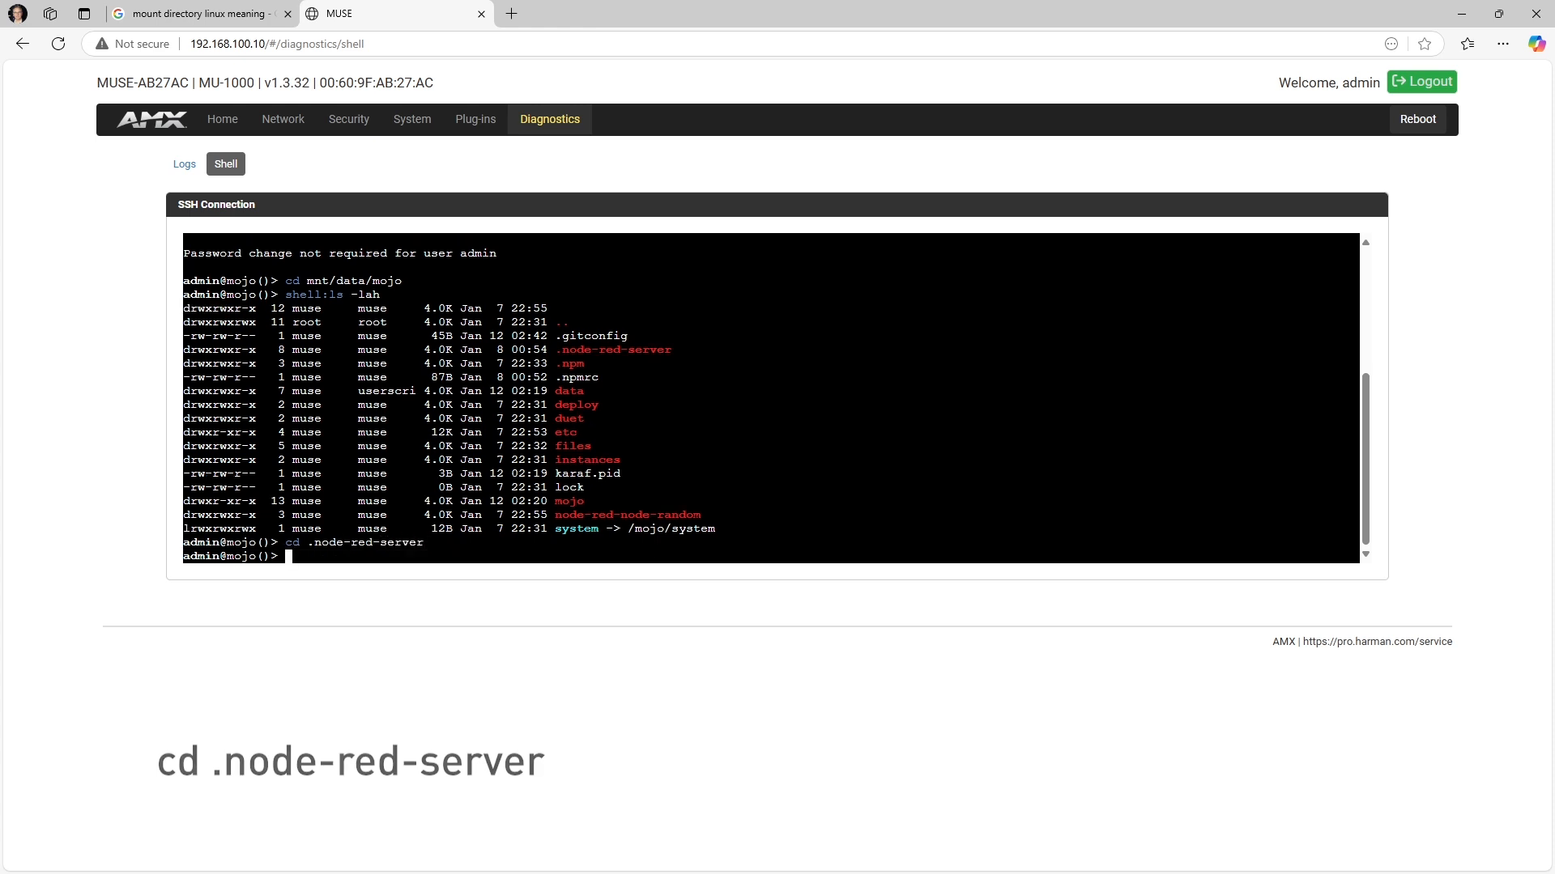
type("exec npm ")
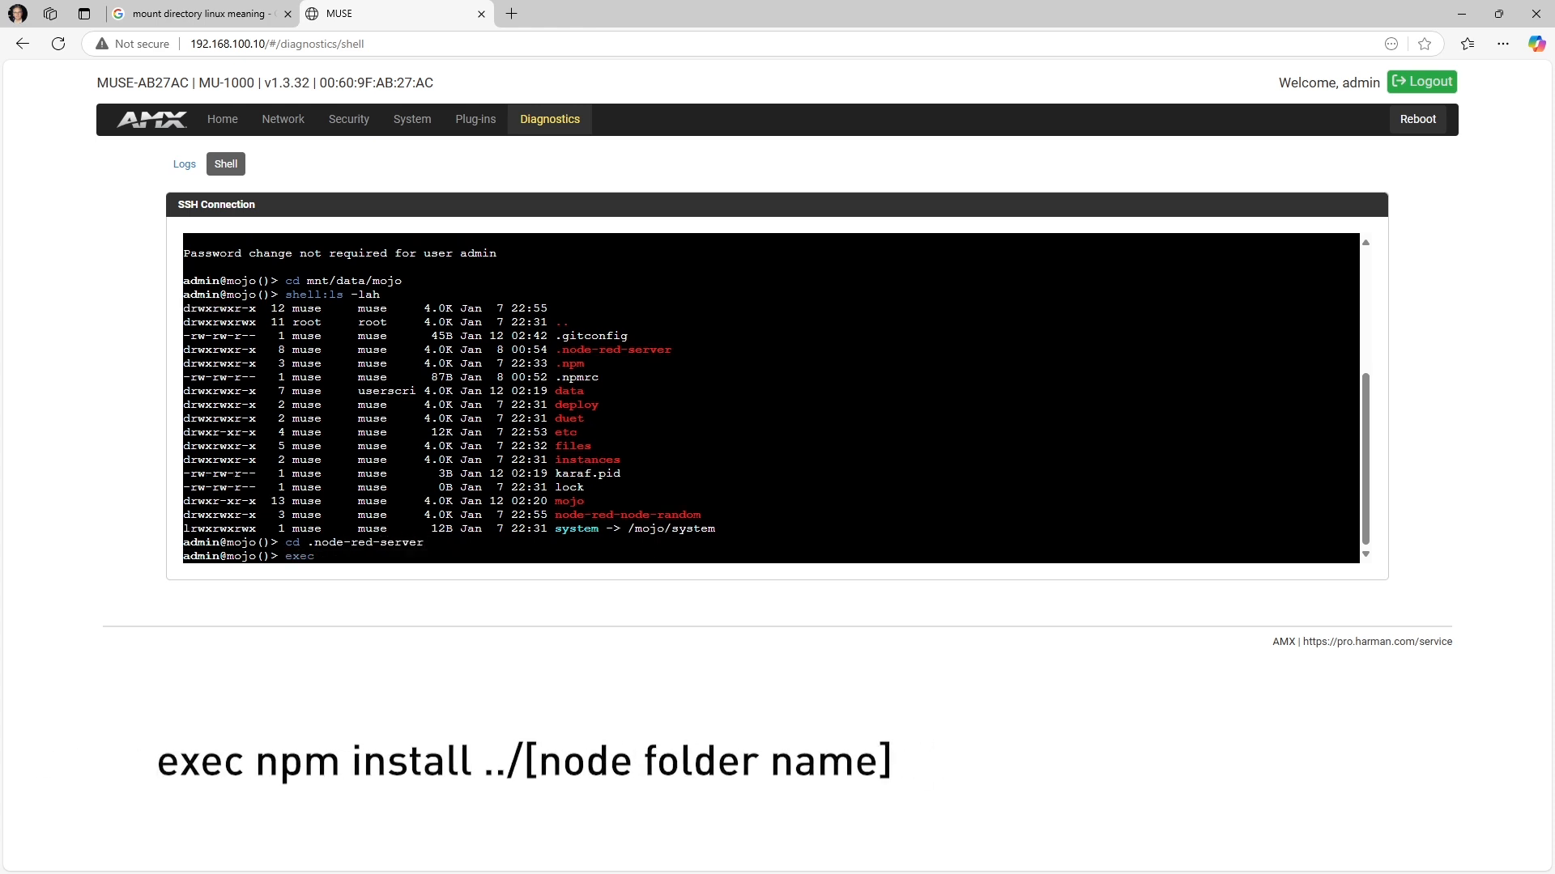
type("install ../node-red-node-random")
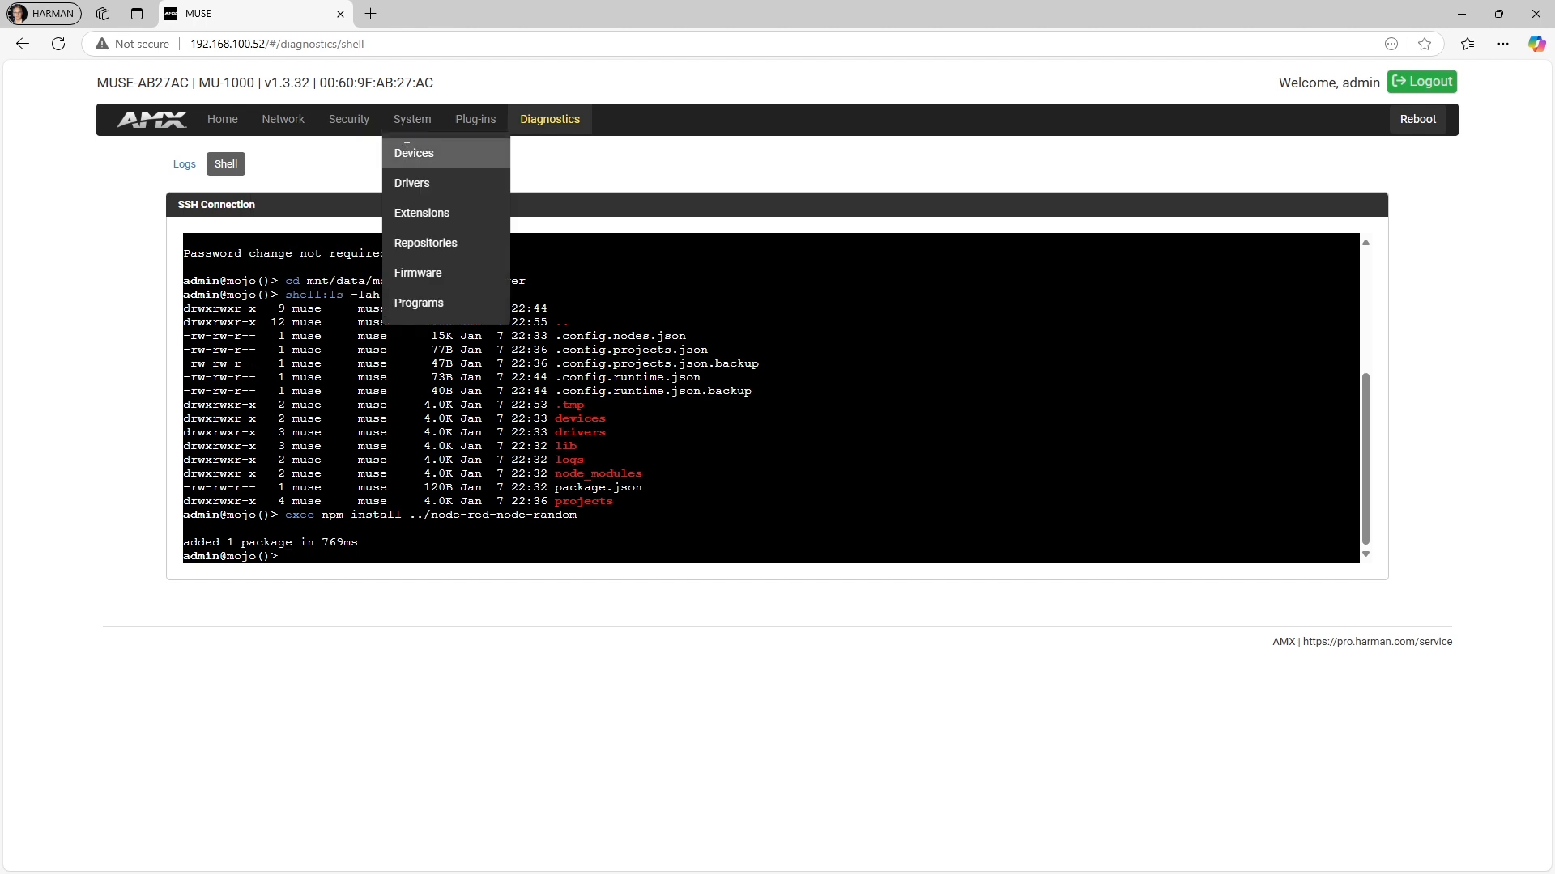
Uninstall the mojo-nodered extension on the controller and install it again
left_click(431, 214)
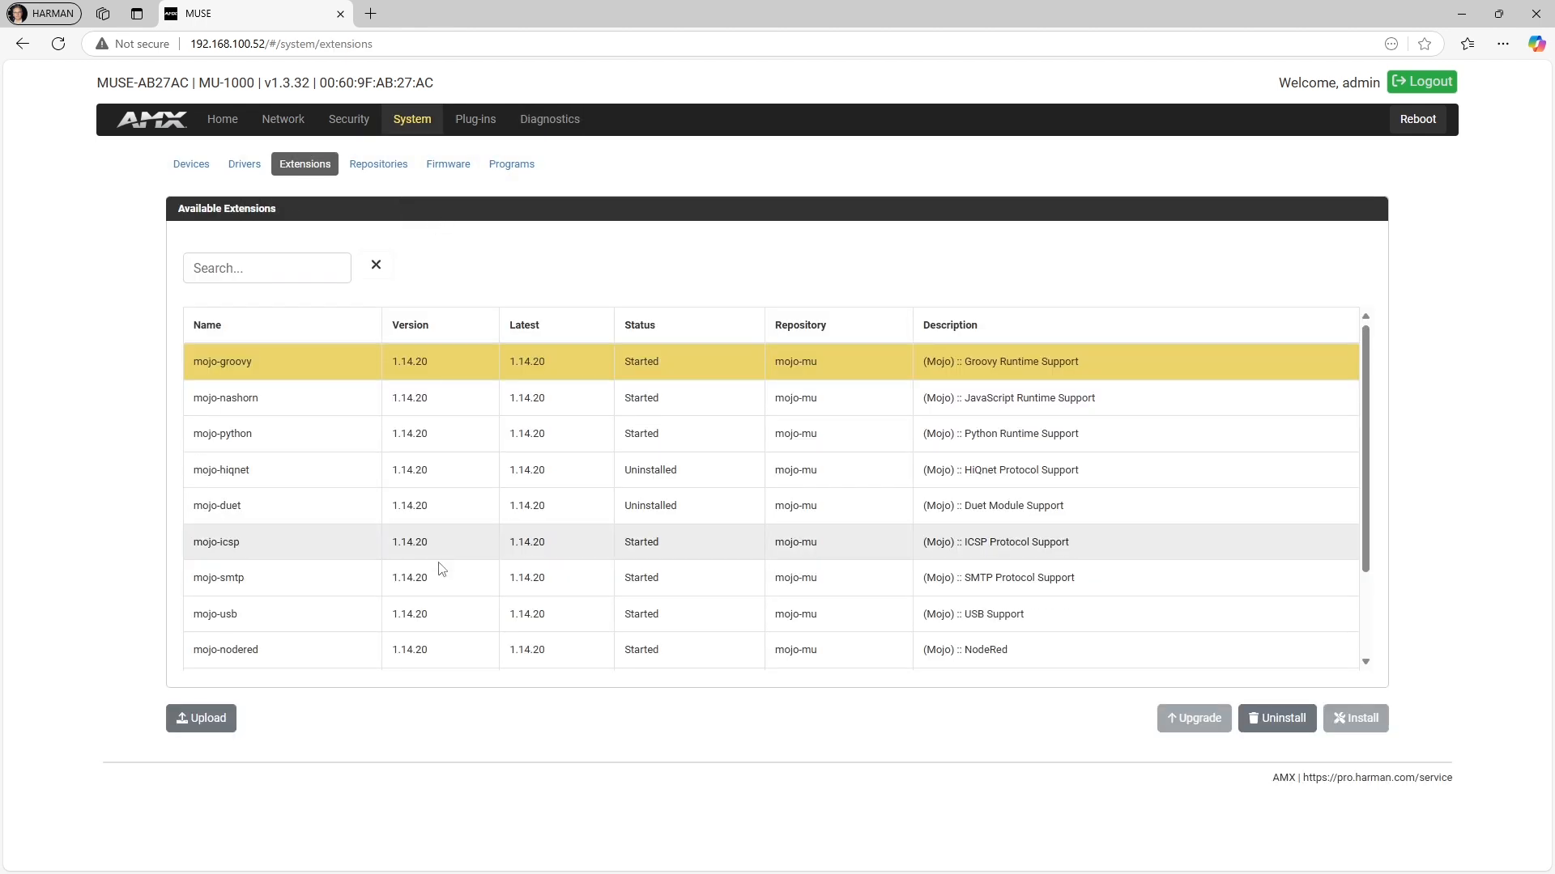
scroll(454, 563, "down", 2)
left_click(997, 532)
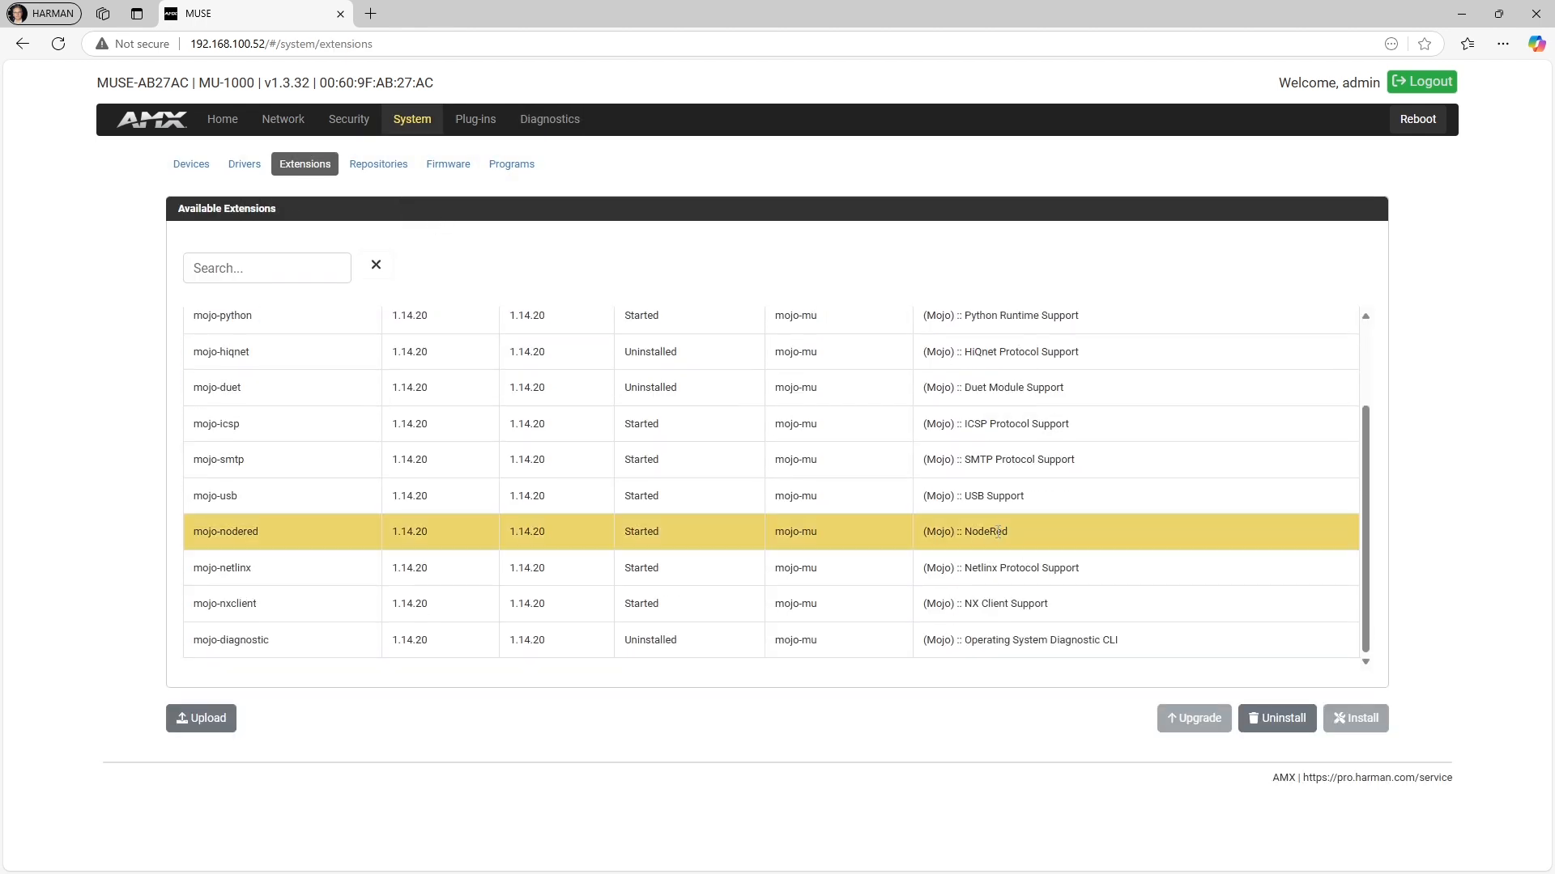
left_click(1287, 719)
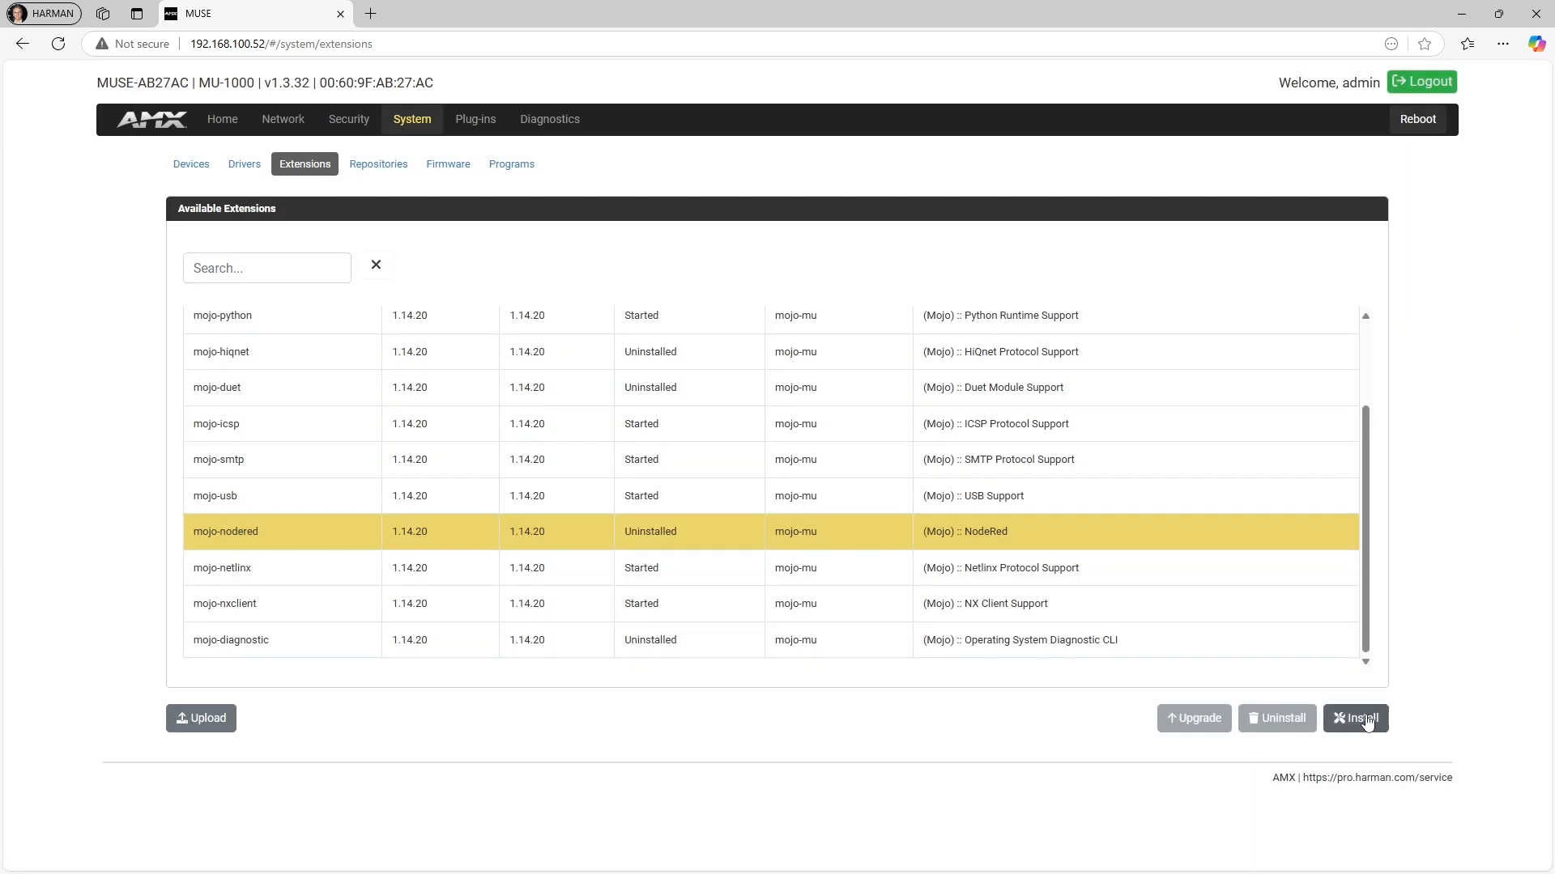
left_click(1367, 717)
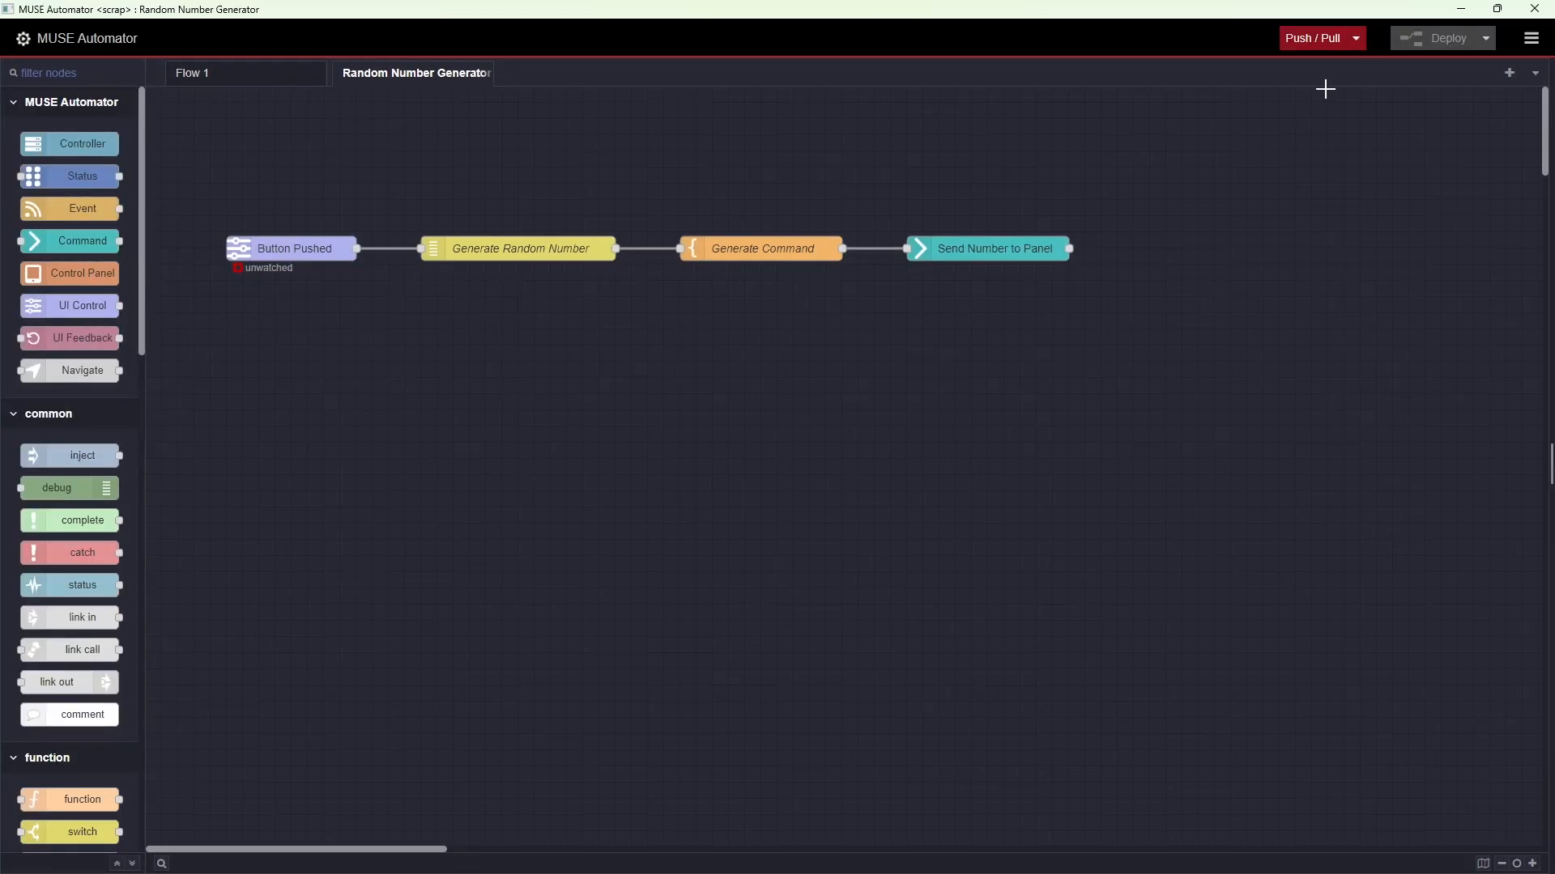
Start the local scrap project in MUSE Automator and push it to the controller
left_click(1355, 38)
left_click(1332, 448)
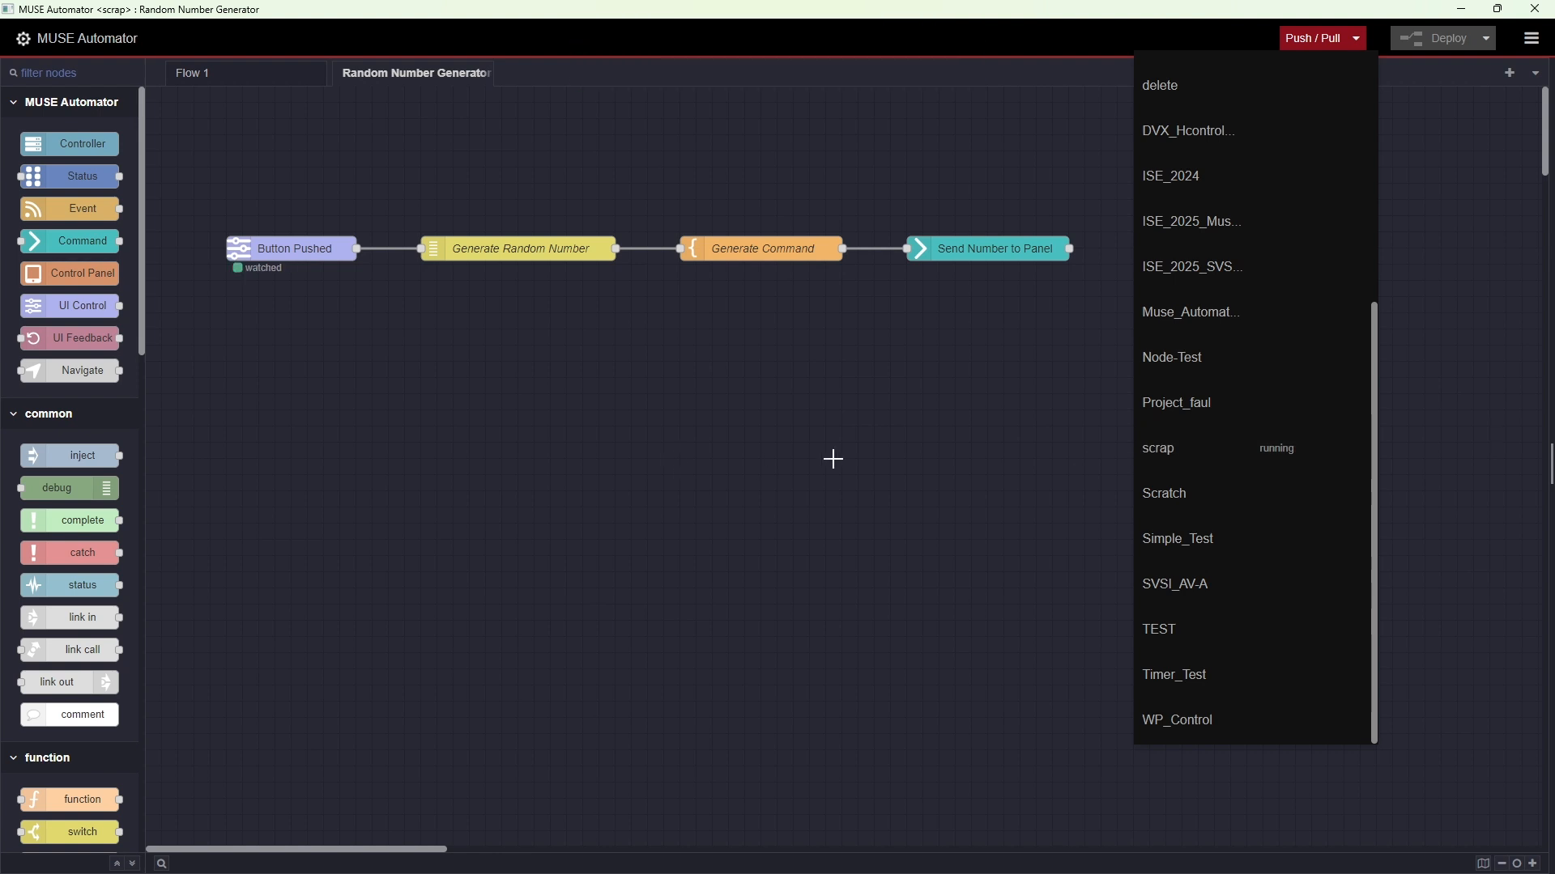
left_click(1351, 448)
Check the remote scrap project's status and stop the local copy of scrap
scroll(1320, 341, "up", 5)
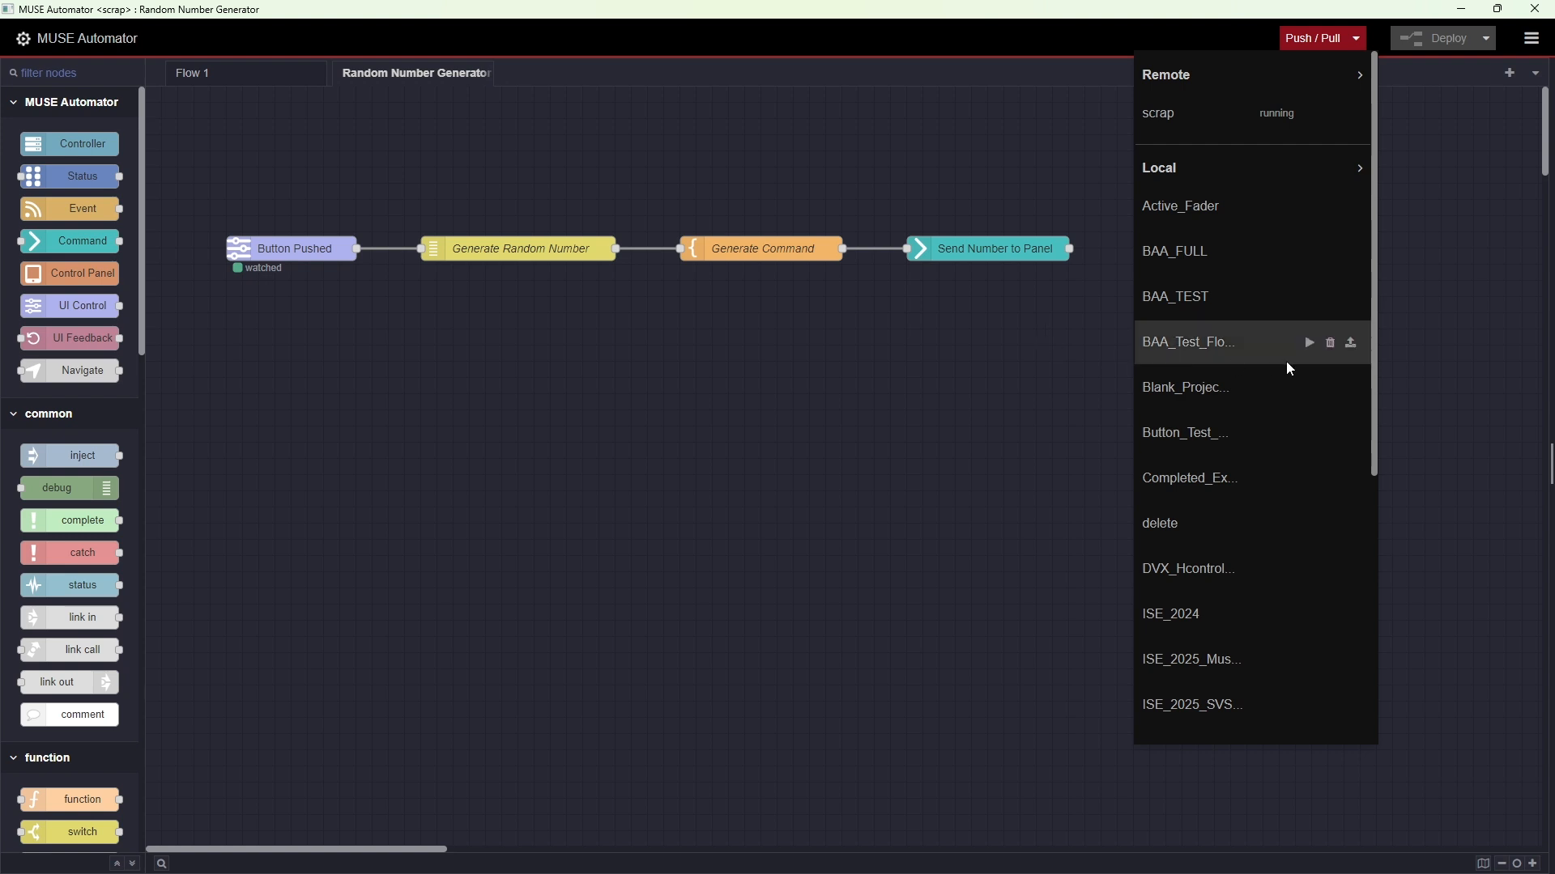
scroll(1286, 361, "down", 5)
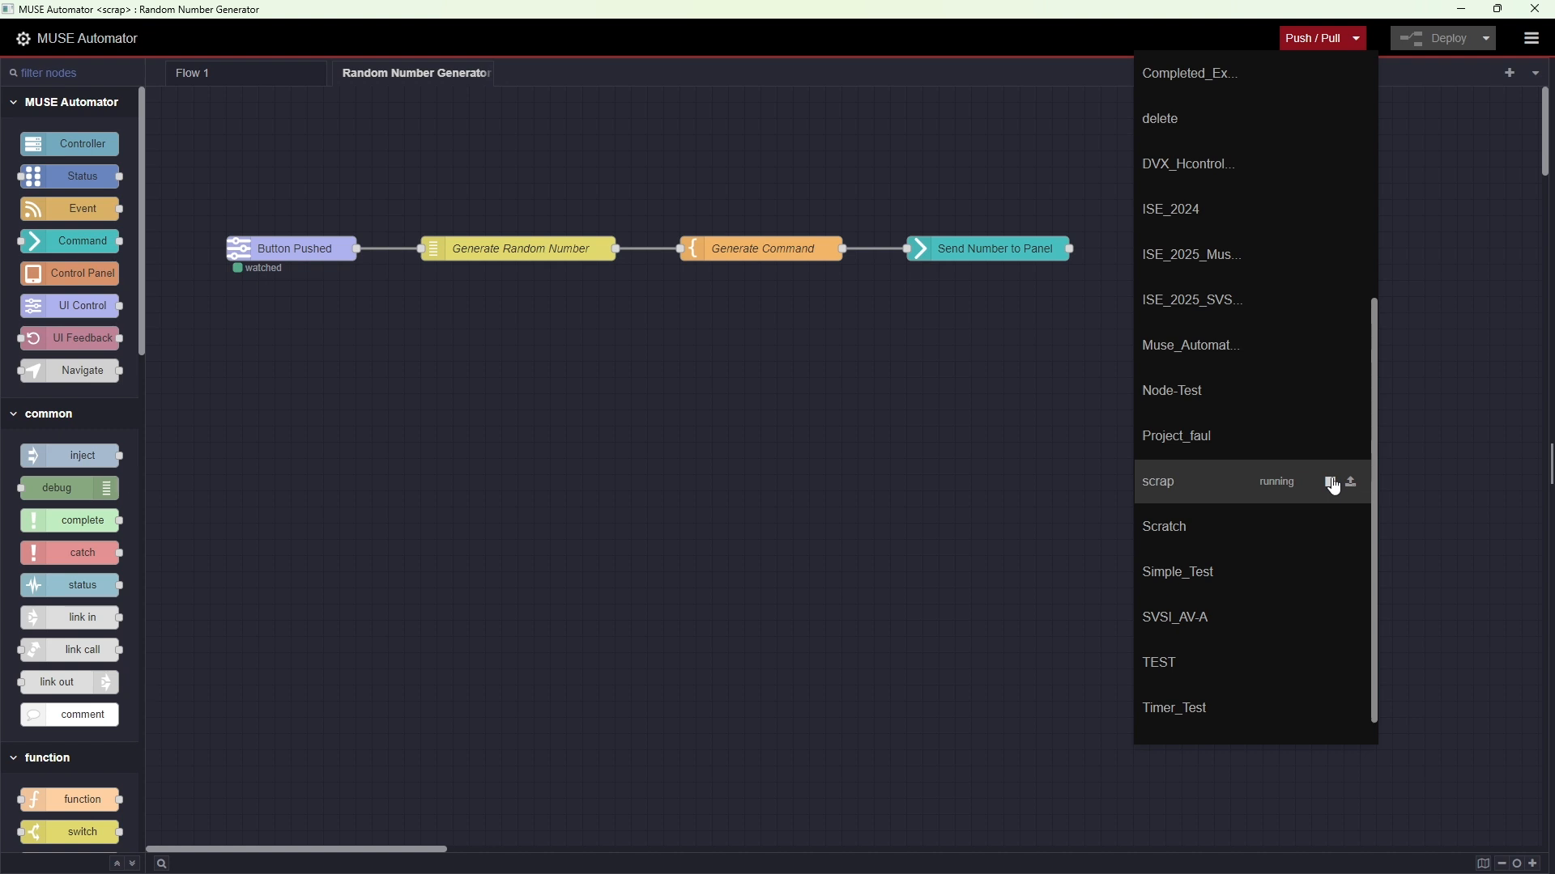
left_click(1332, 484)
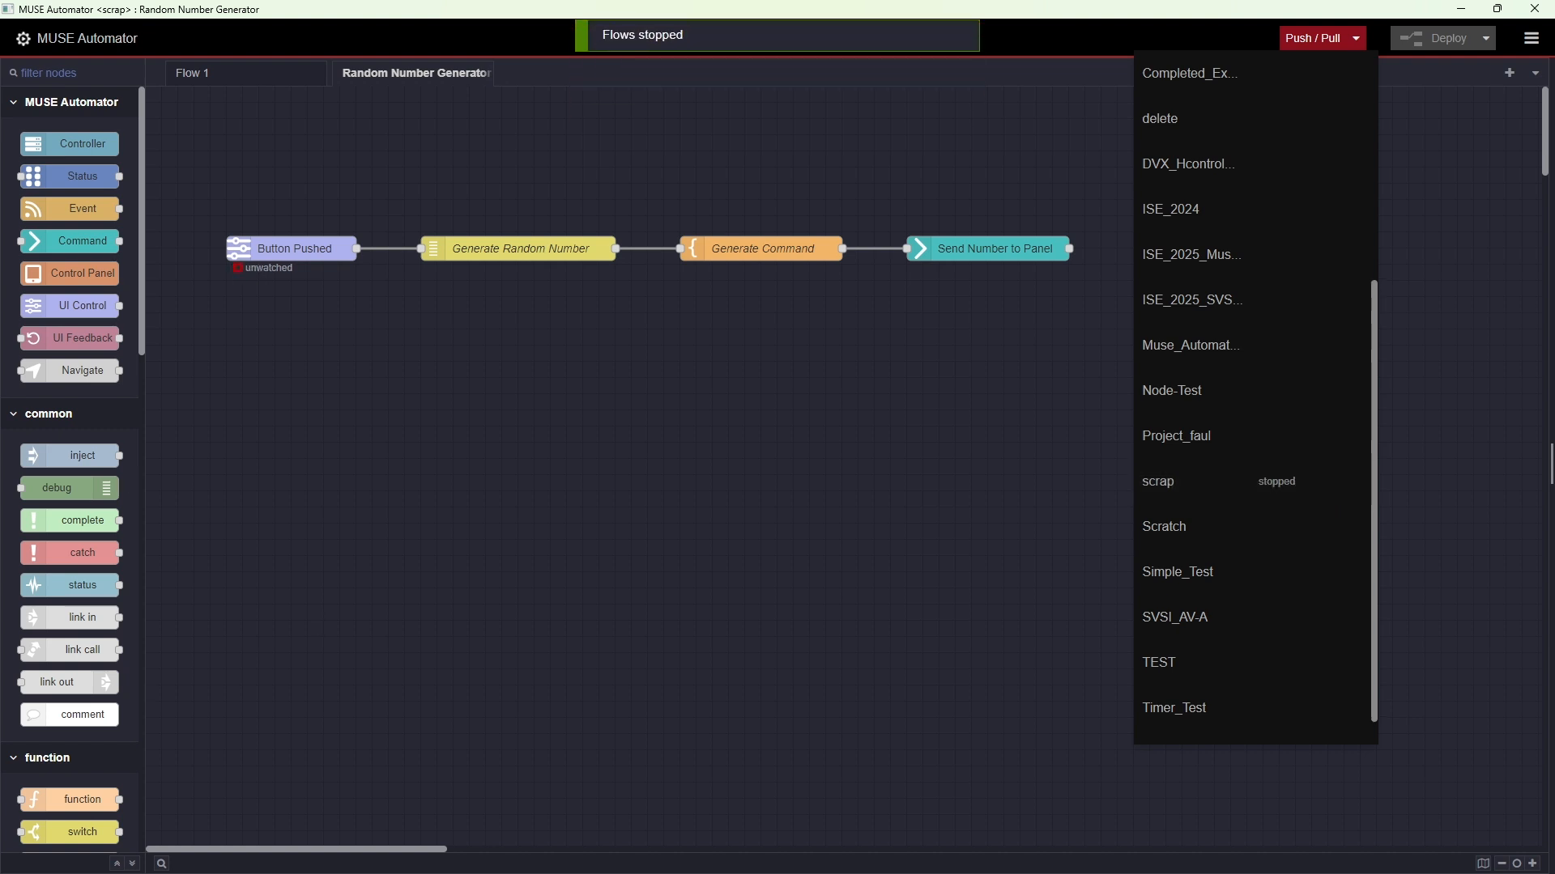
Switch to the AMX panel in RealVNC Viewer and trigger the upper button repeatedly to test the controller-run flow
key("alt+Tab")
left_click(929, 494)
left_click(928, 495)
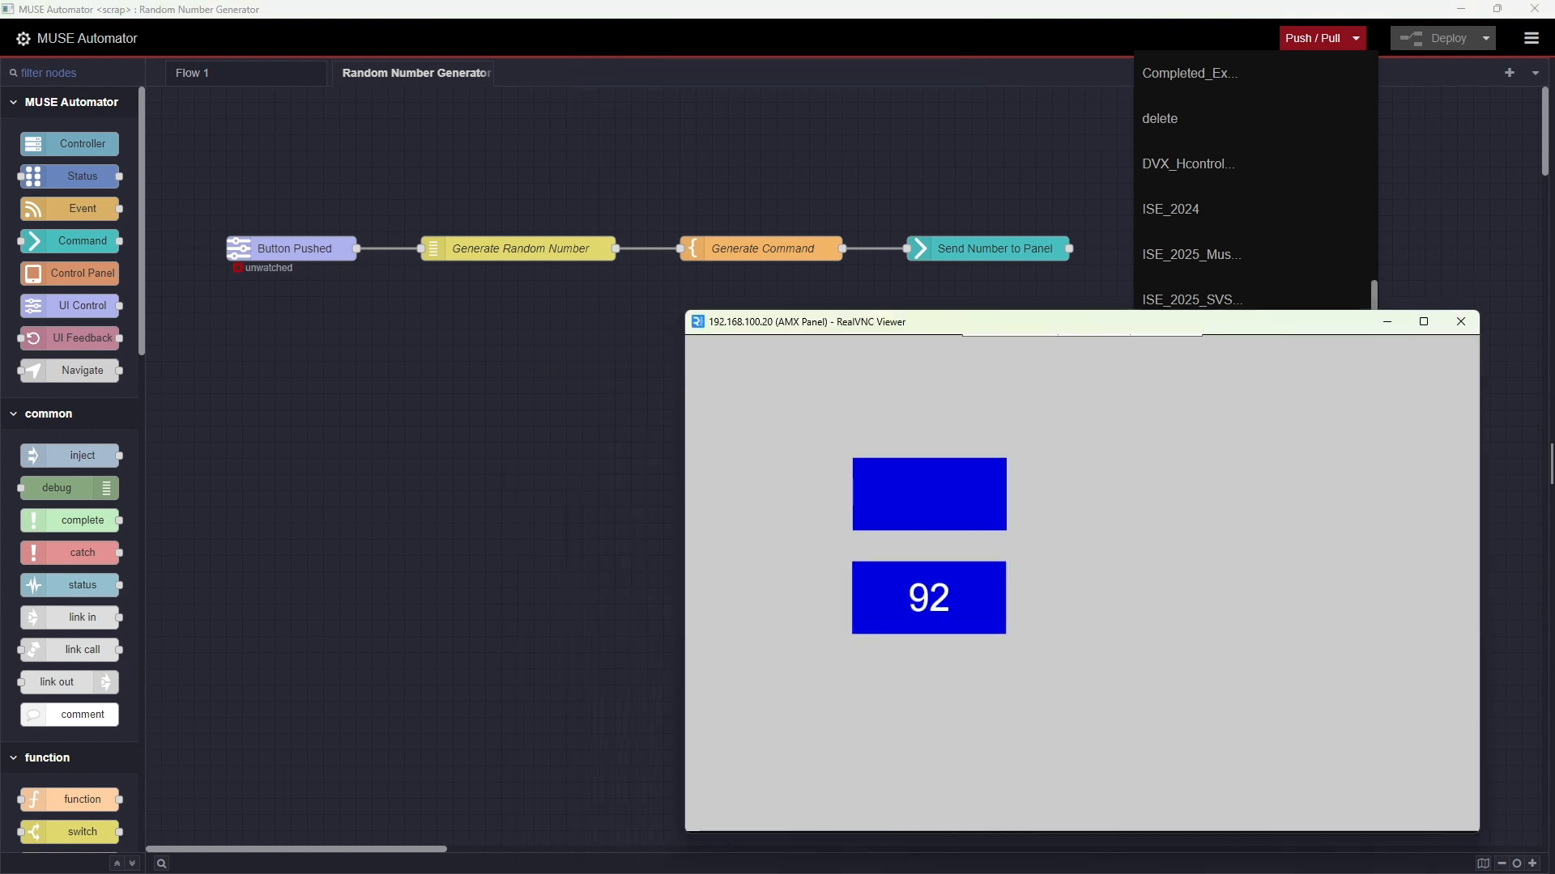
left_click(929, 494)
left_click(929, 495)
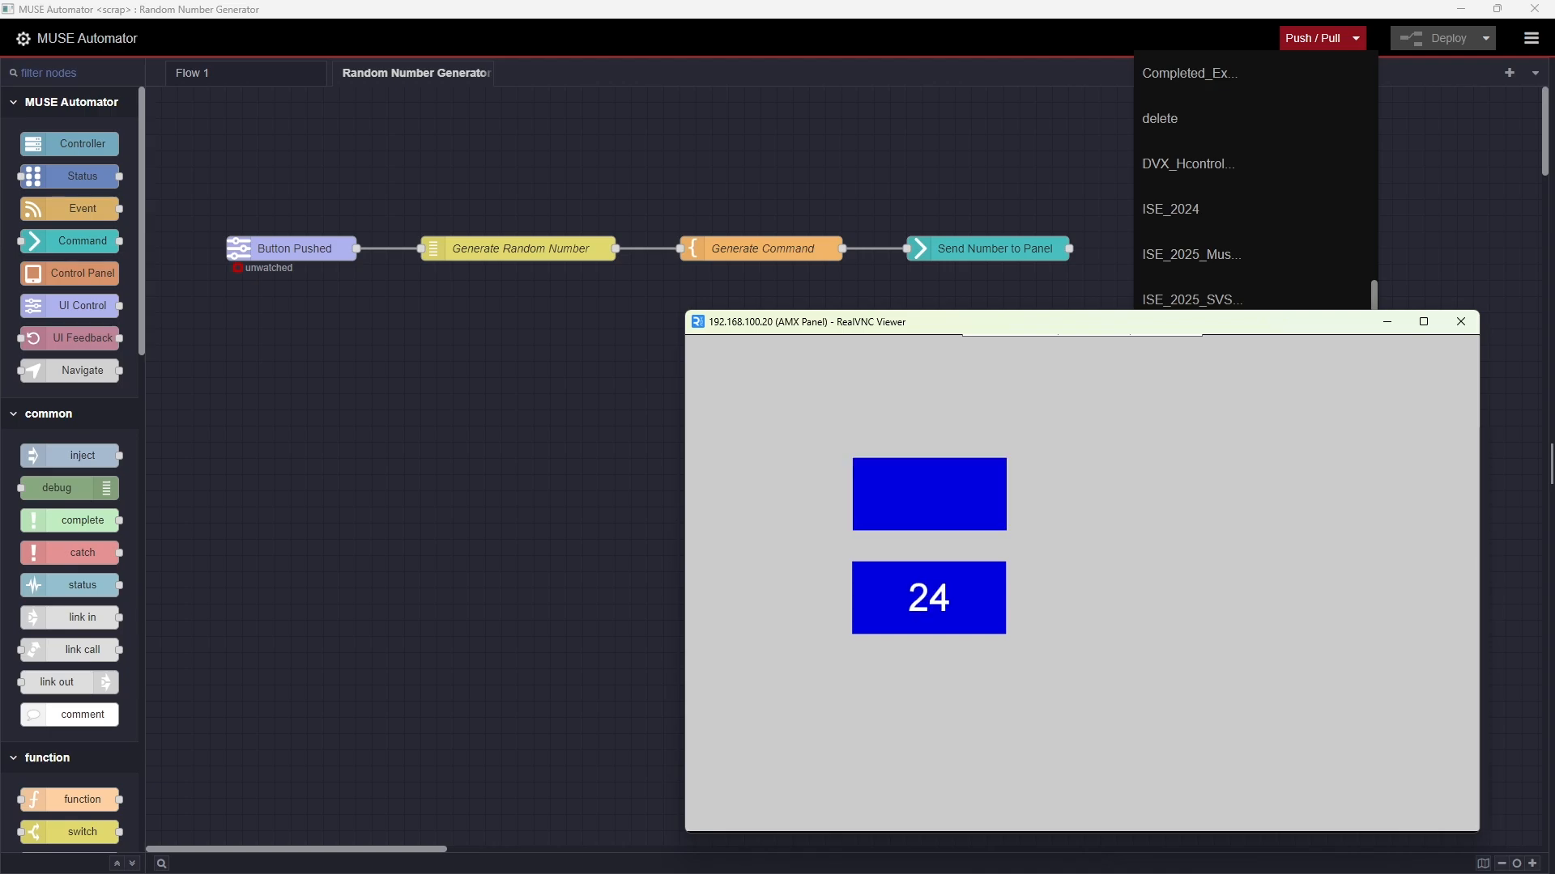